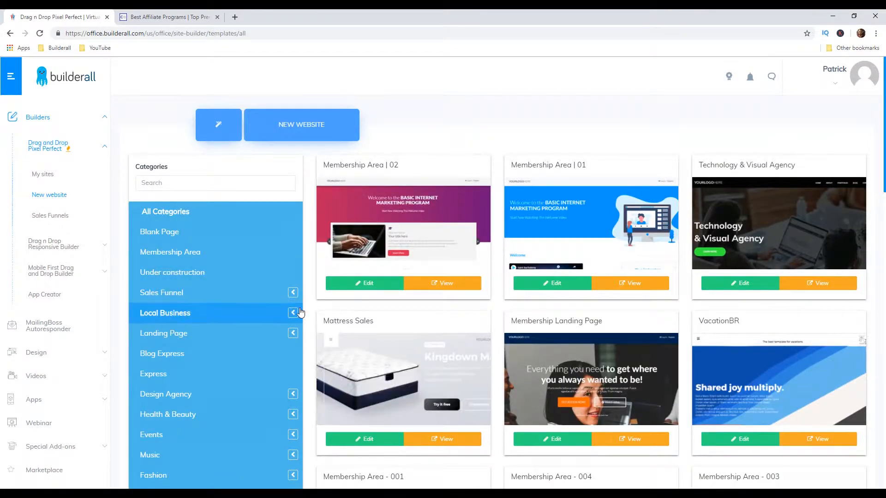
Step: Filter the template categories by "lan" and show the templates of the Landing Page subcategory
click(177, 184)
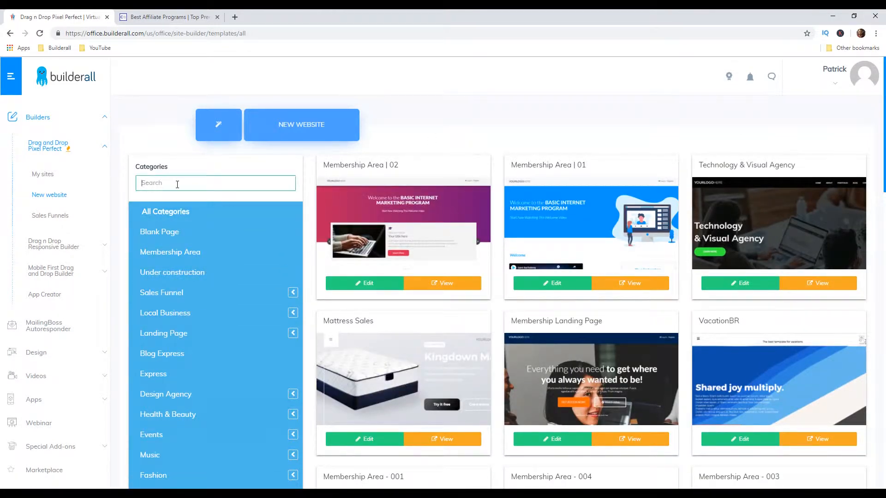
text(lan)
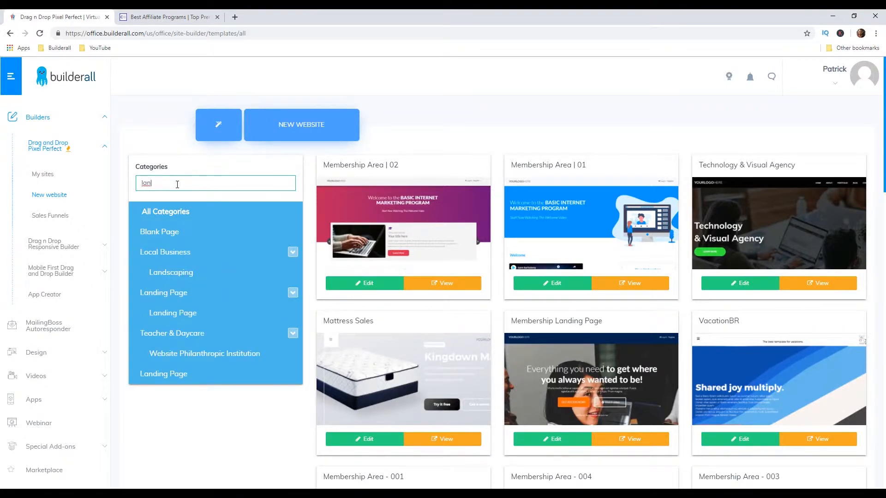
click(179, 313)
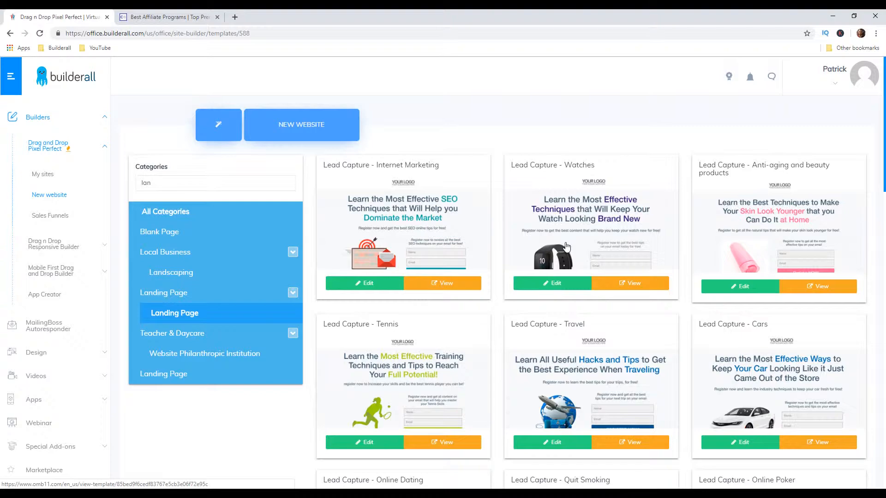
Step: Find the "Email Optin - Twenty two" template among the landing page templates and open it for editing
scroll(567, 247, down, 9)
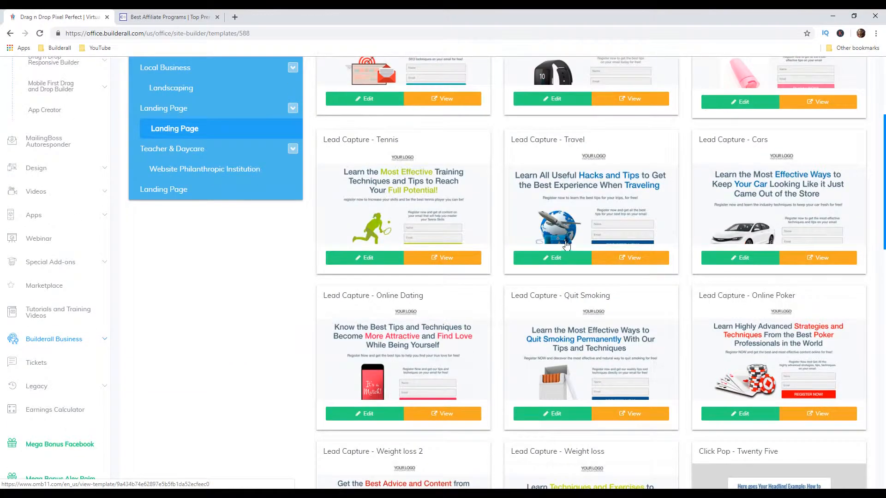
scroll(567, 245, down, 4)
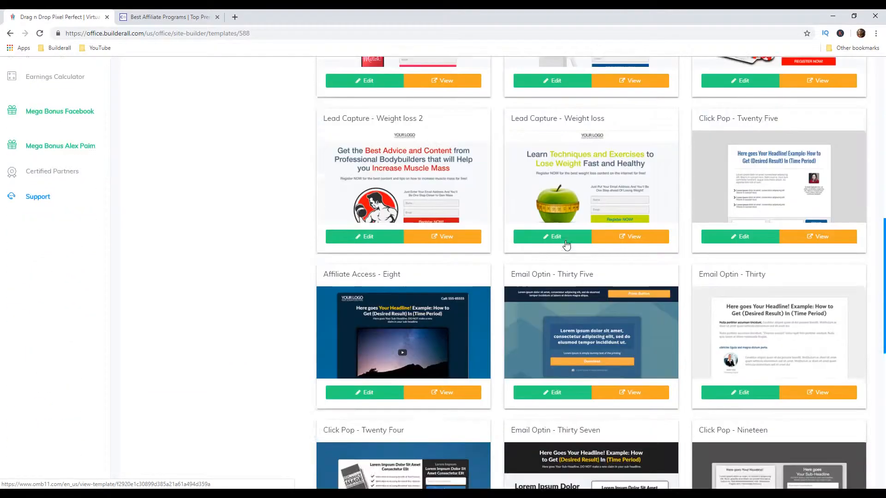
scroll(567, 245, down, 1)
scroll(567, 245, down, 8)
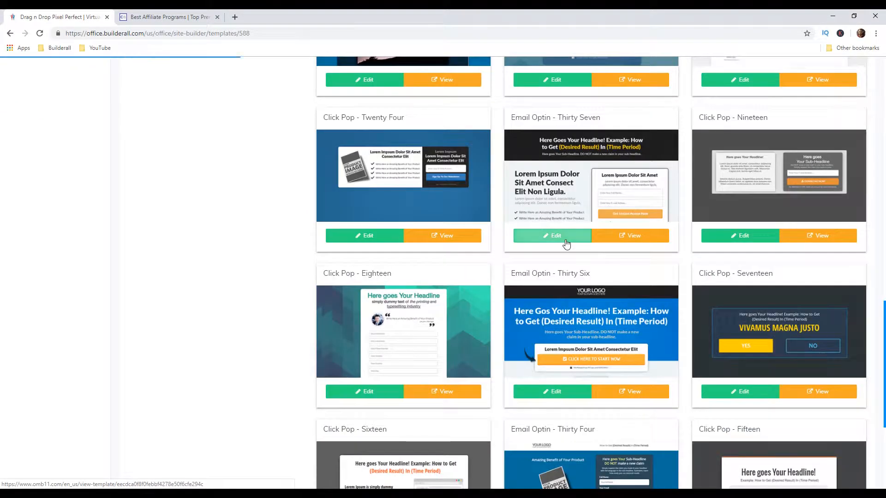
scroll(566, 245, down, 3)
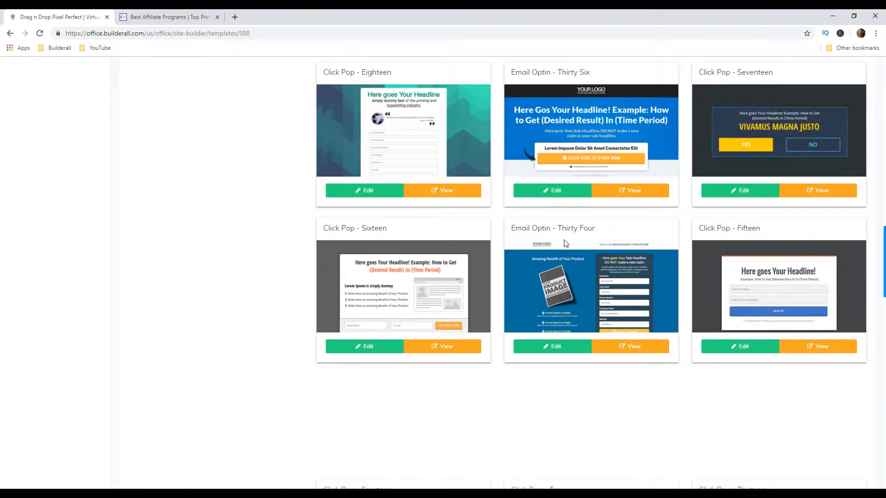
scroll(566, 241, down, 5)
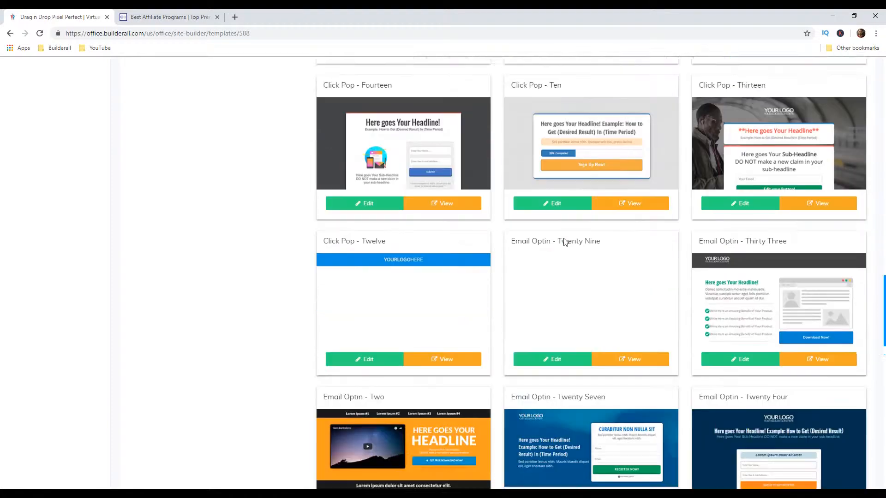
scroll(564, 241, down, 4)
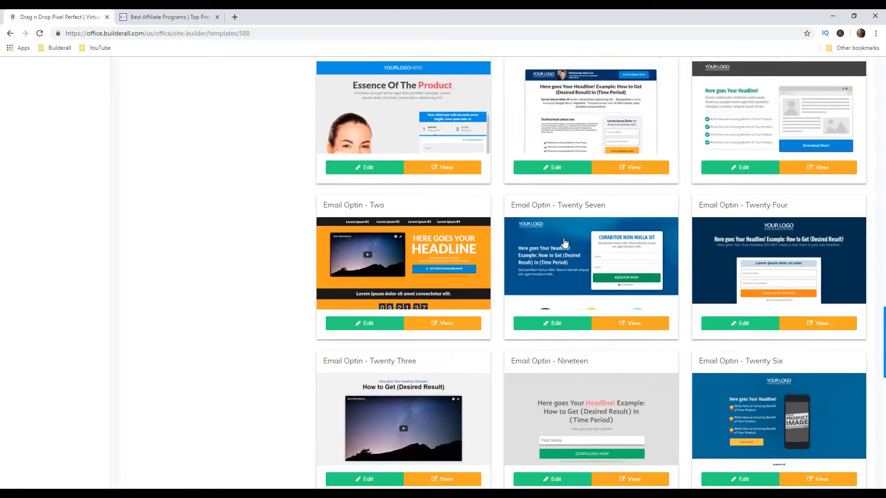
scroll(563, 242, down, 4)
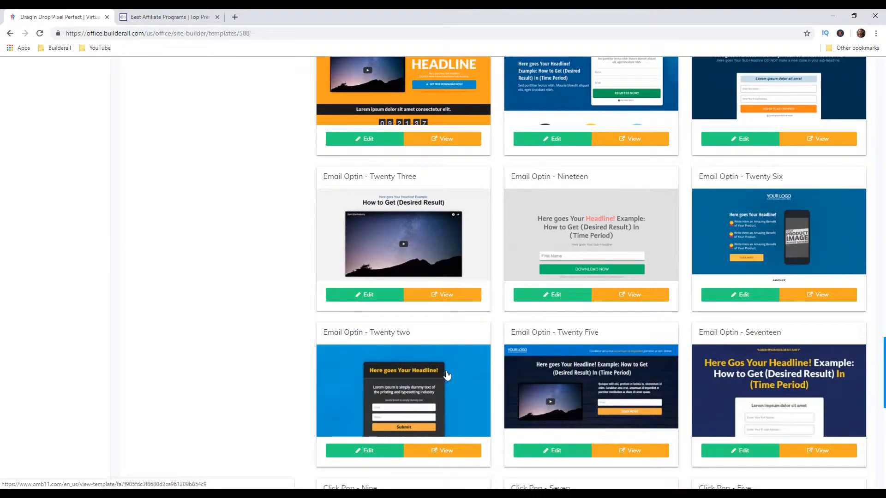
click(364, 450)
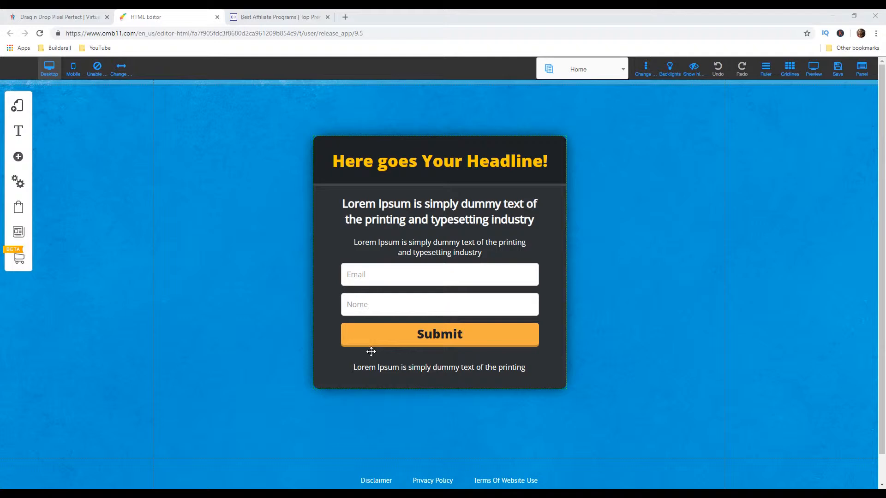
Step: Switch to the ClickBank site and open its affiliate marketplace to browse the product categories
click(282, 18)
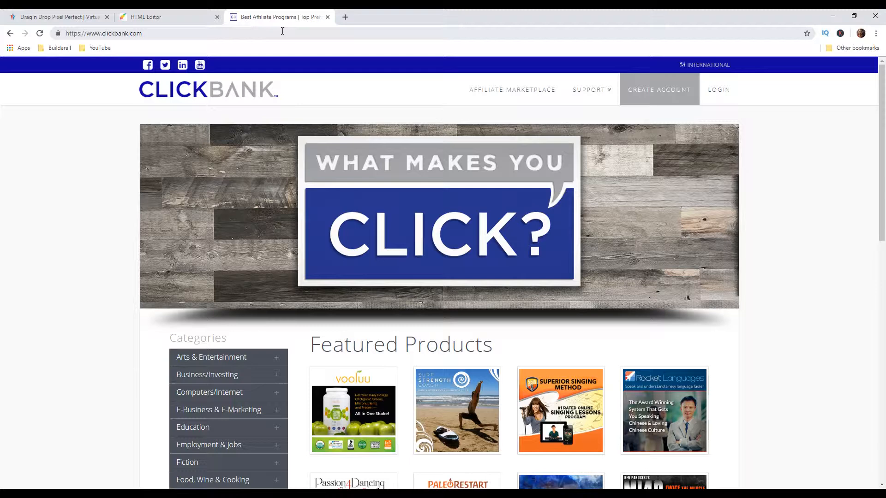
click(516, 91)
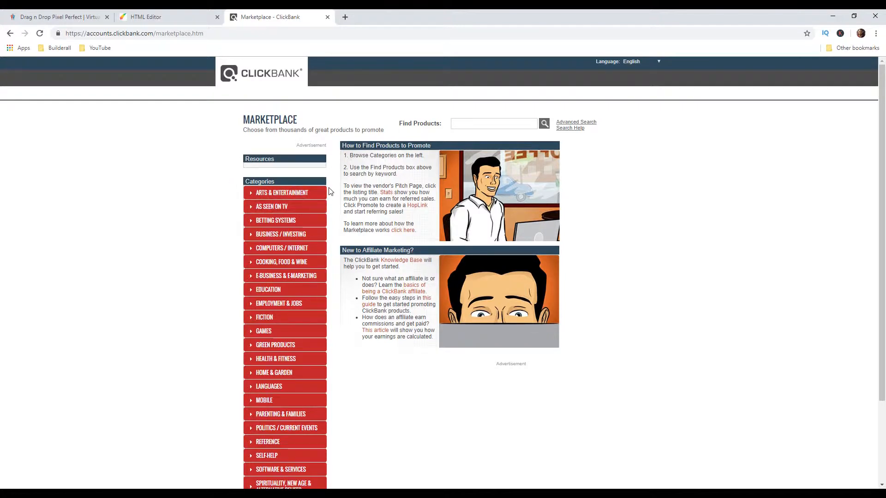
scroll(331, 191, down, 1)
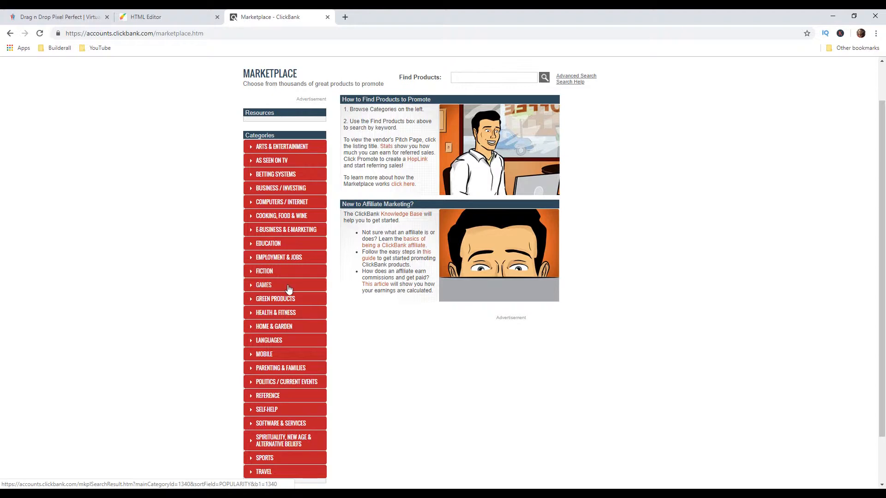
Step: List the marketplace's Health & Fitness products and sort the results by Gravity
click(282, 314)
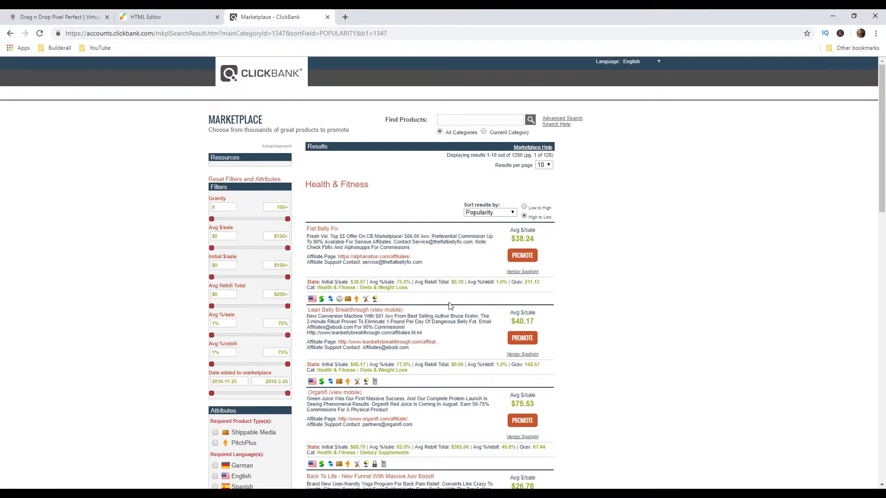
click(494, 214)
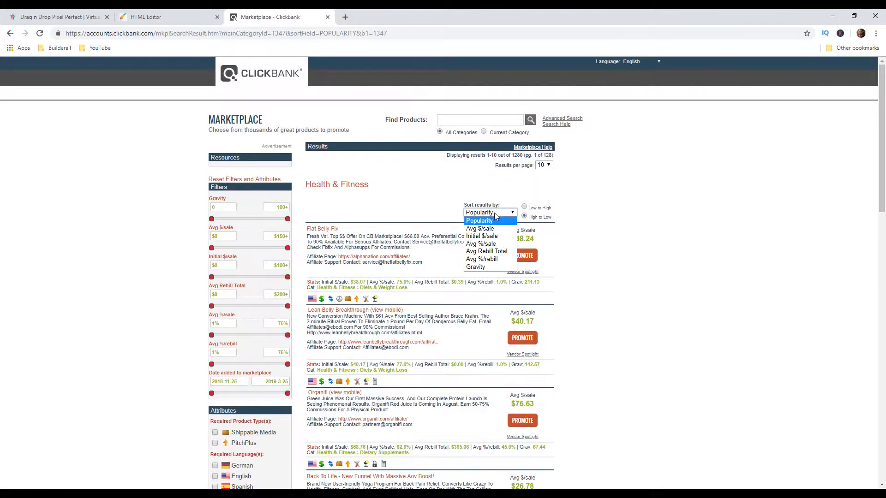
click(490, 267)
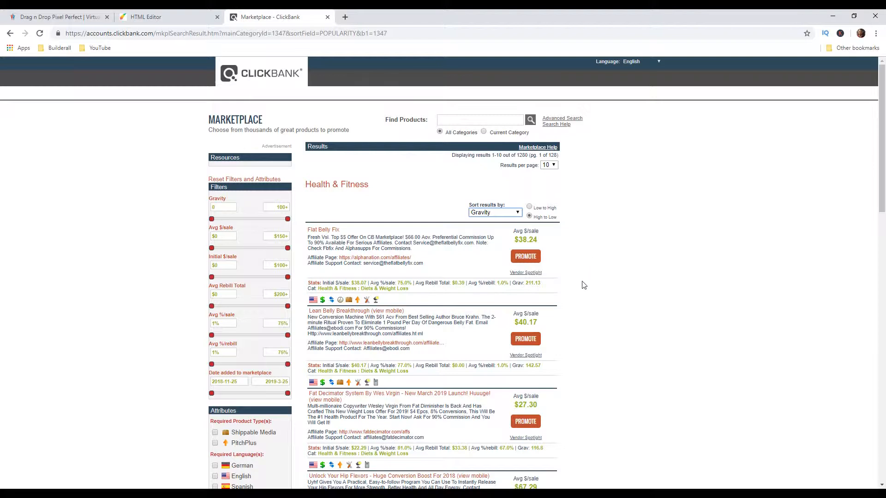
Step: Open the Lean Belly Breakthrough sales page and affiliate page in separate tabs and review both, pausing the sales video
middle_click(329, 314)
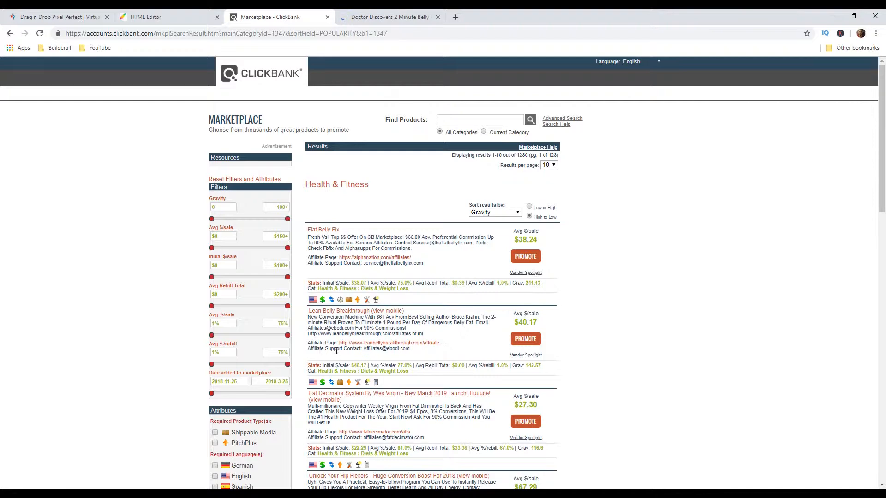
middle_click(364, 343)
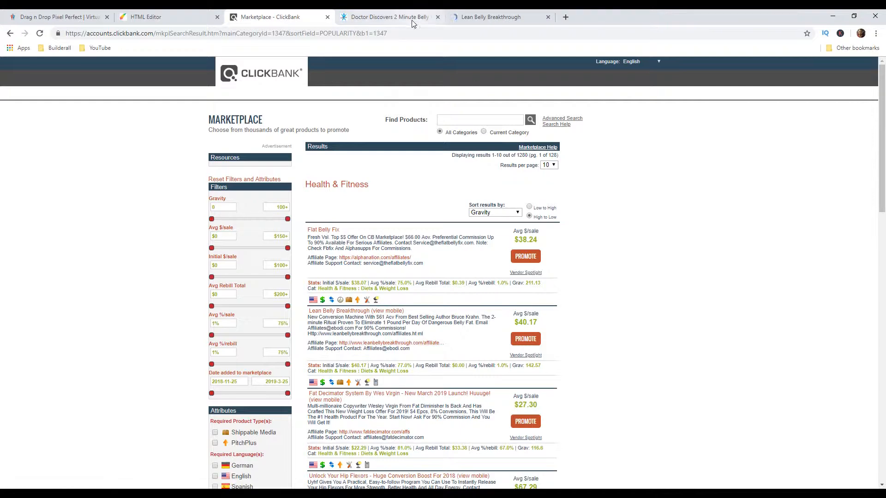
click(413, 22)
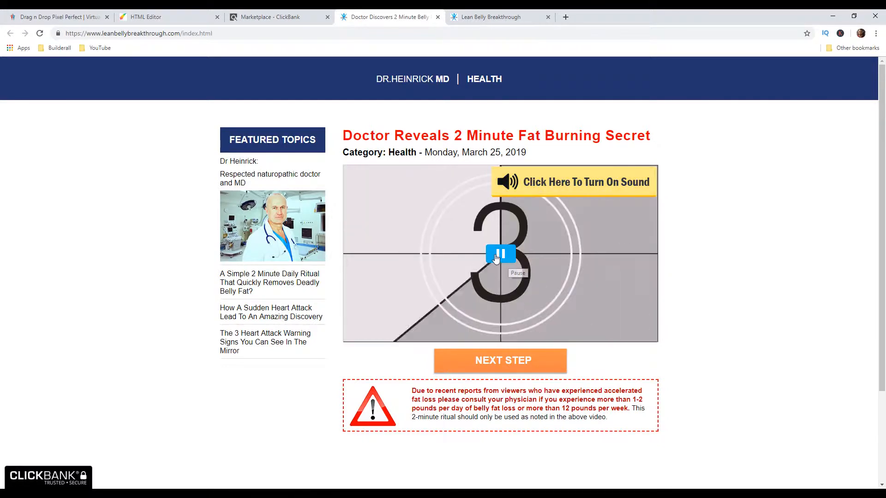
click(496, 258)
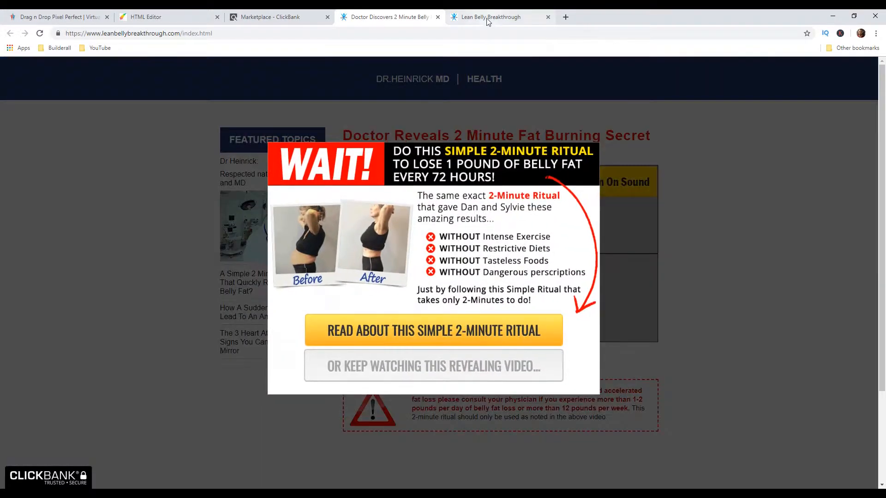
click(490, 18)
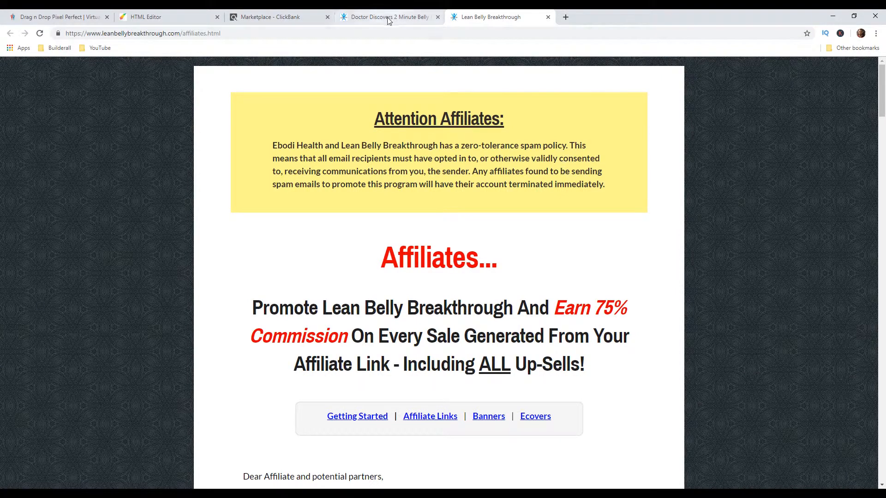
click(401, 21)
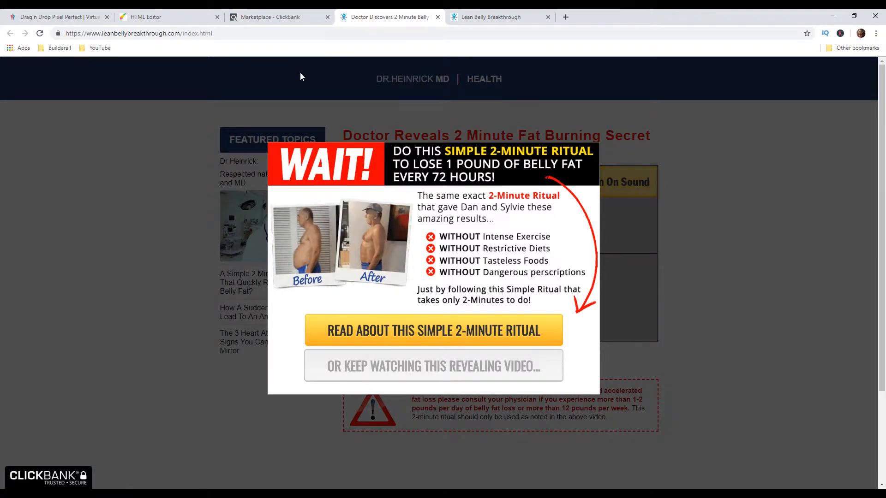
Step: Return to the HTML Editor and replace the opt-in box's headline with "2 minute Fat Burning Secret!"
click(182, 19)
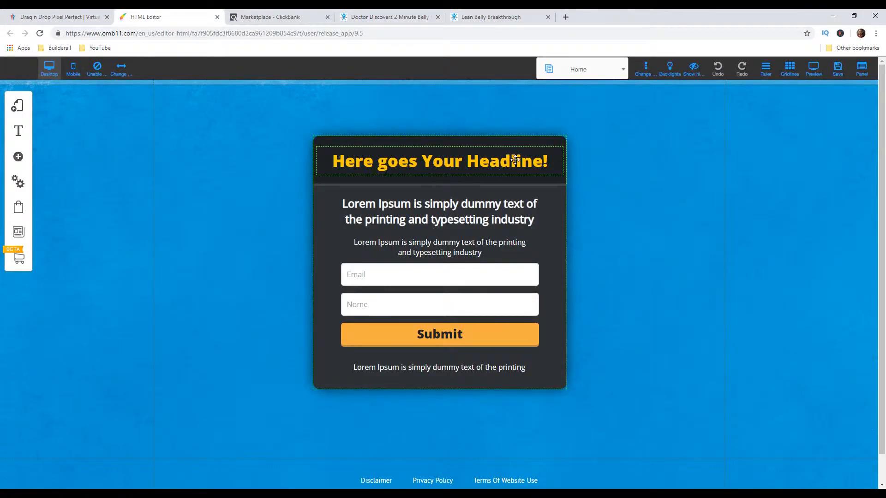
click(404, 162)
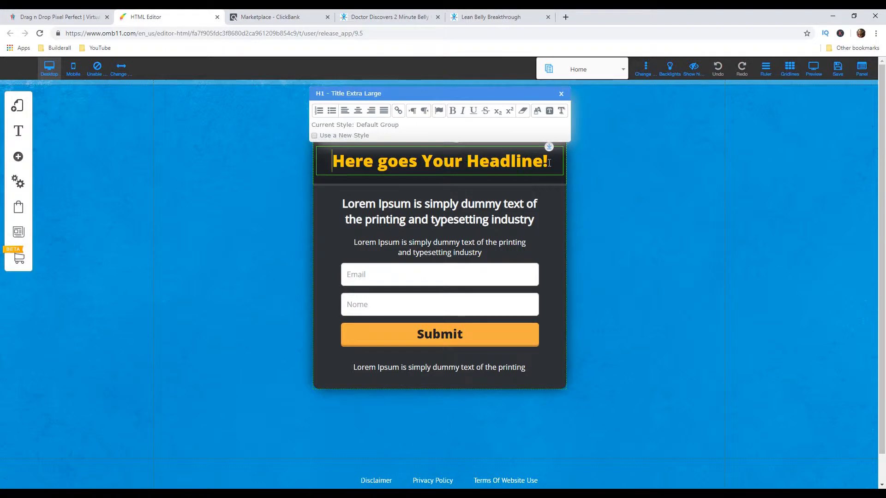
drag(550, 162, 322, 159)
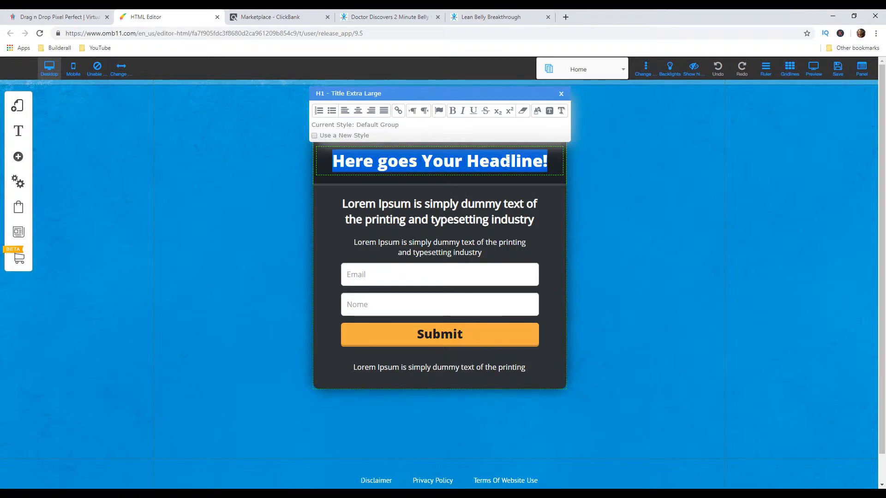
text(2 miunu)
key(BackSpace)
key(BackSpace)
key(BackSpace)
key(BackSpace)
key(BackSpace)
key(BackSpace)
key(BackSpace)
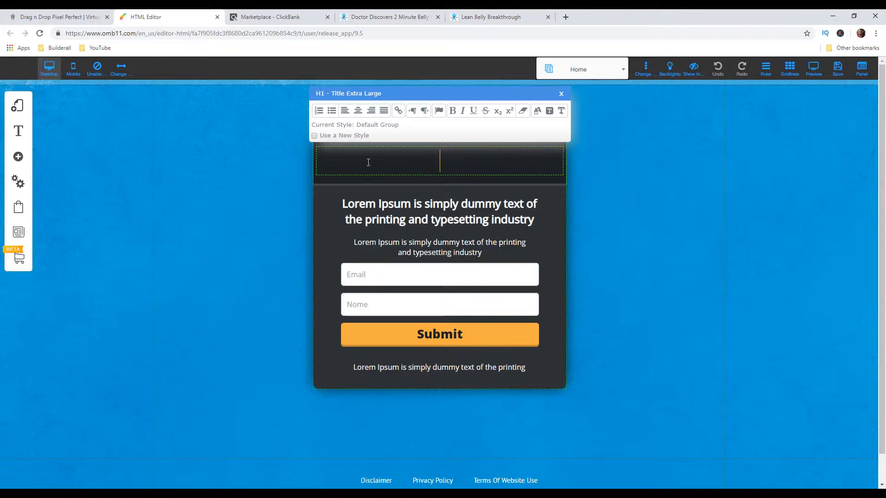
text(2 minute)
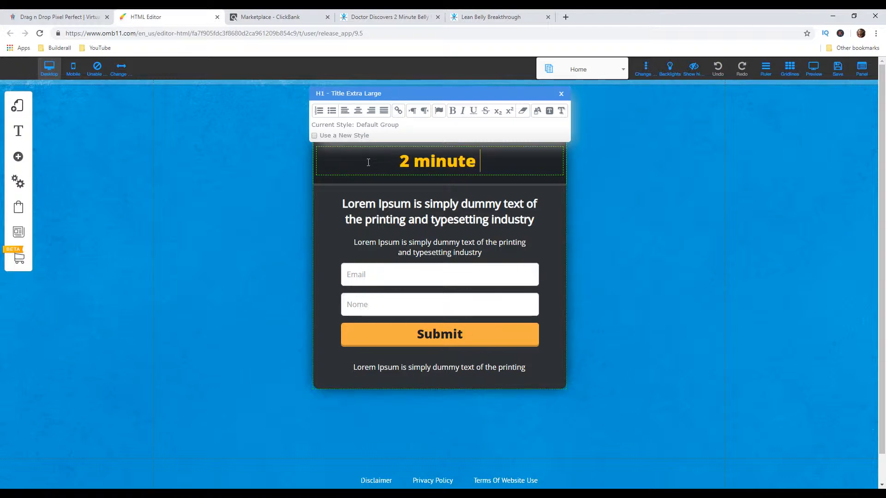
text( Fa)
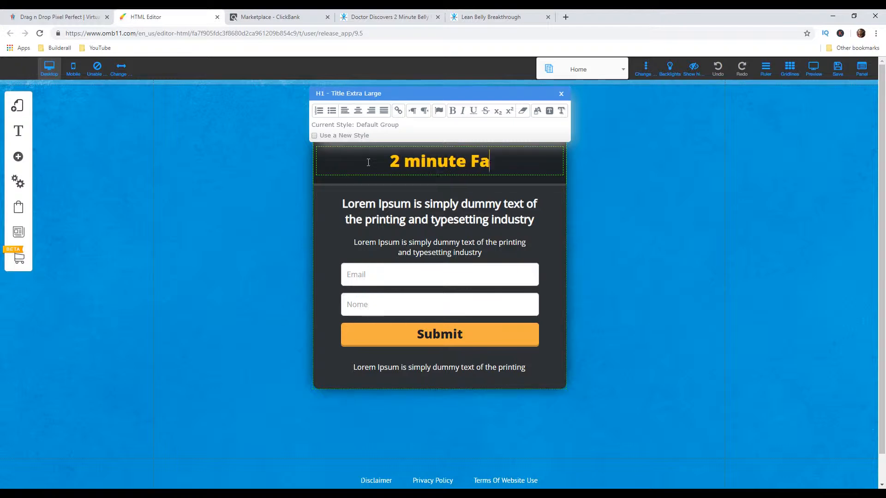
text(t Burning )
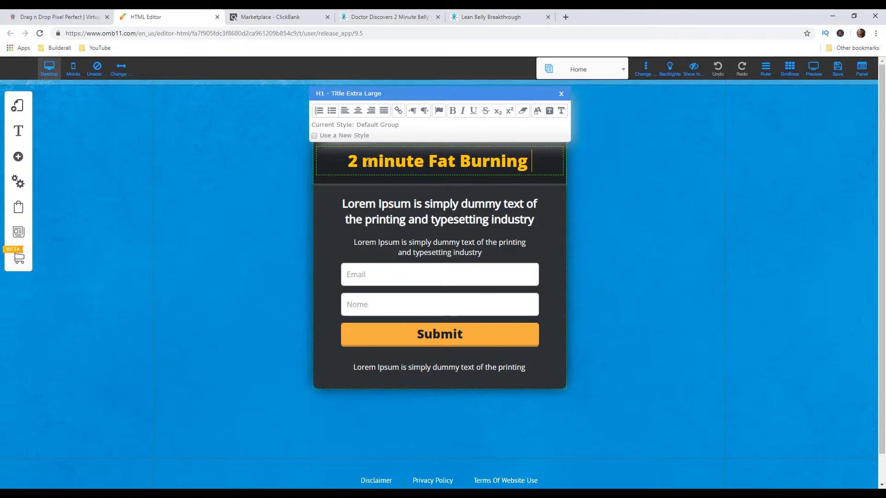
text(Secret!)
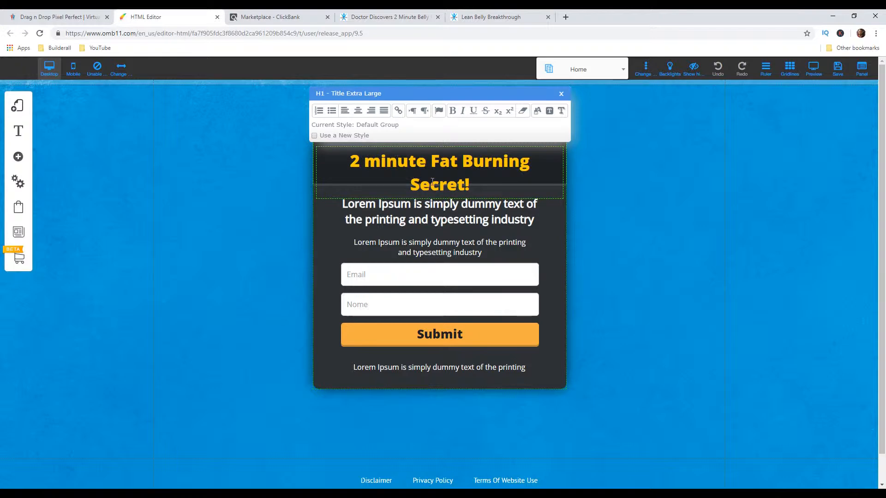
Step: Enable a new style for the headline text and set its font size to 34
drag(473, 187, 350, 160)
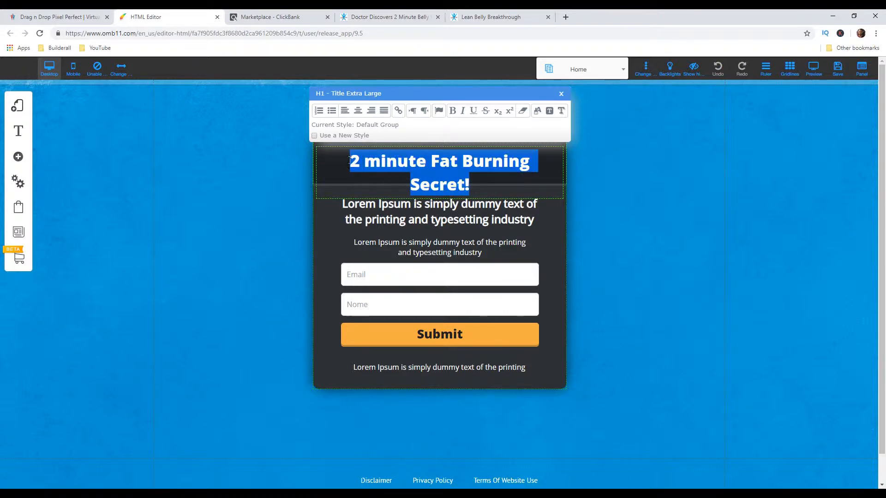
click(314, 136)
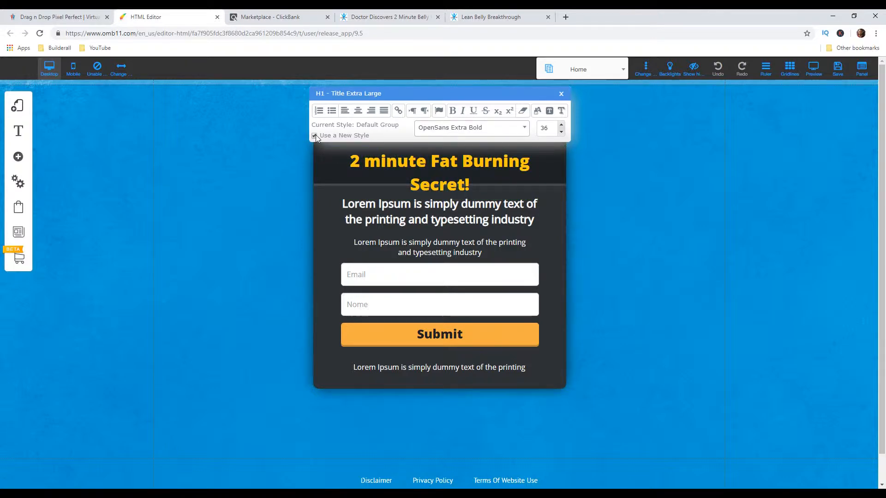
click(561, 133)
click(561, 133)
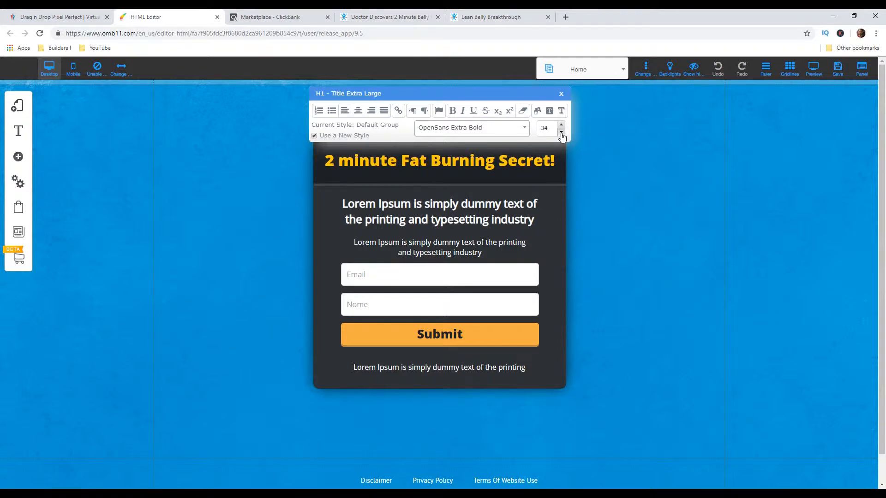
click(561, 134)
click(562, 126)
click(584, 188)
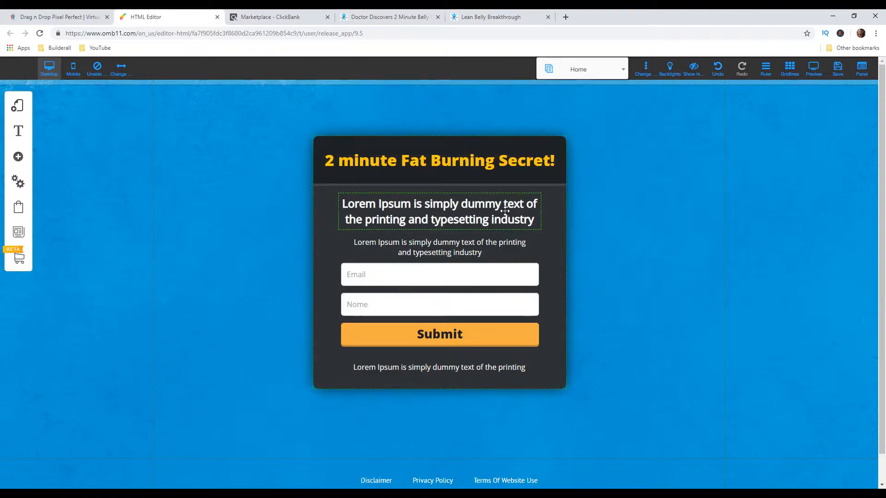
Step: Consult the sales page's popup wording and replace the opt-in box's subheadline with "Do this simple 2-minute ritual"
click(404, 17)
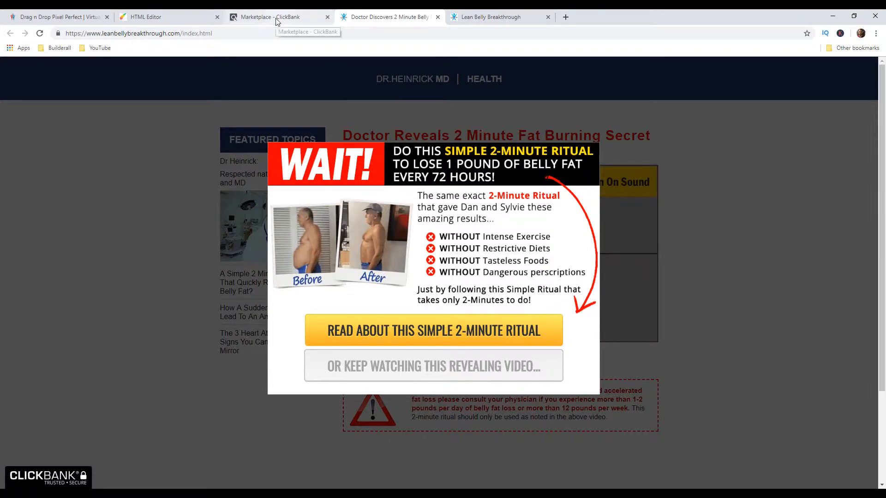
click(164, 16)
click(471, 220)
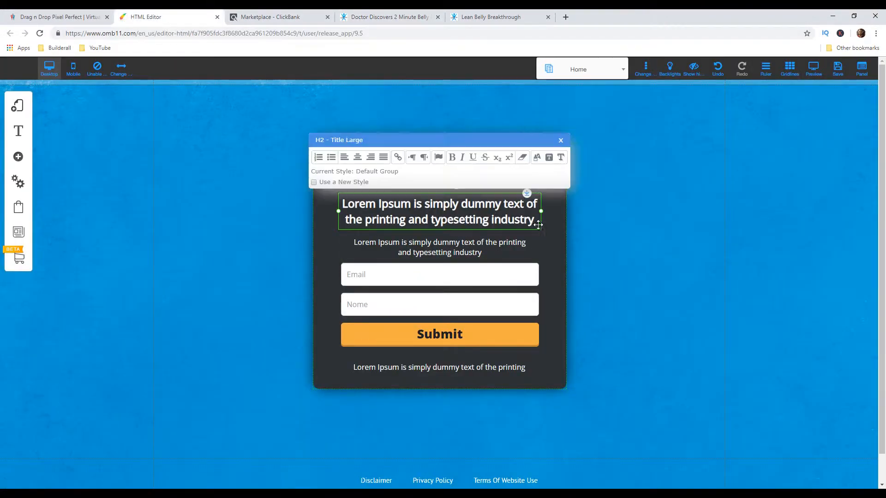
drag(538, 225, 312, 203)
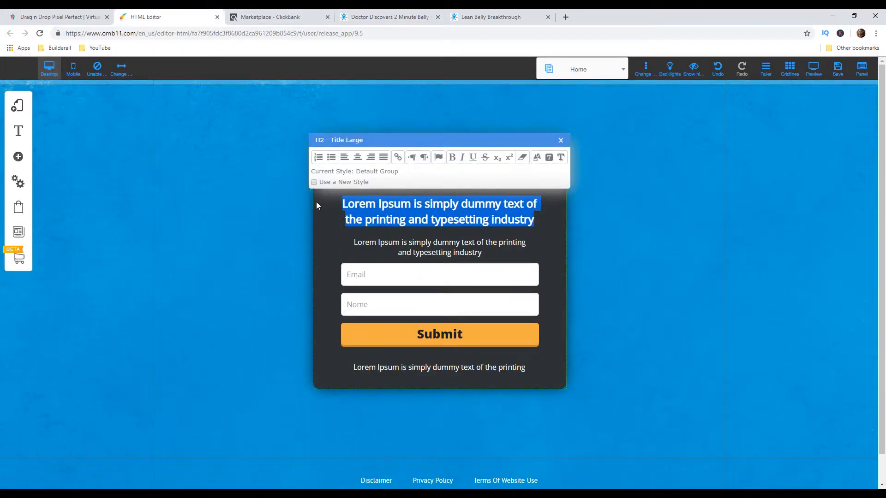
text(Do this simple )
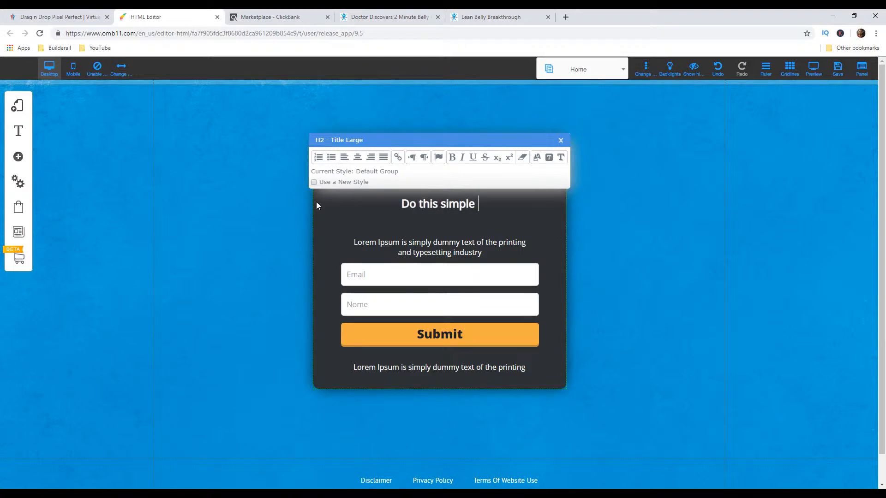
text(2-mu)
text(nute)
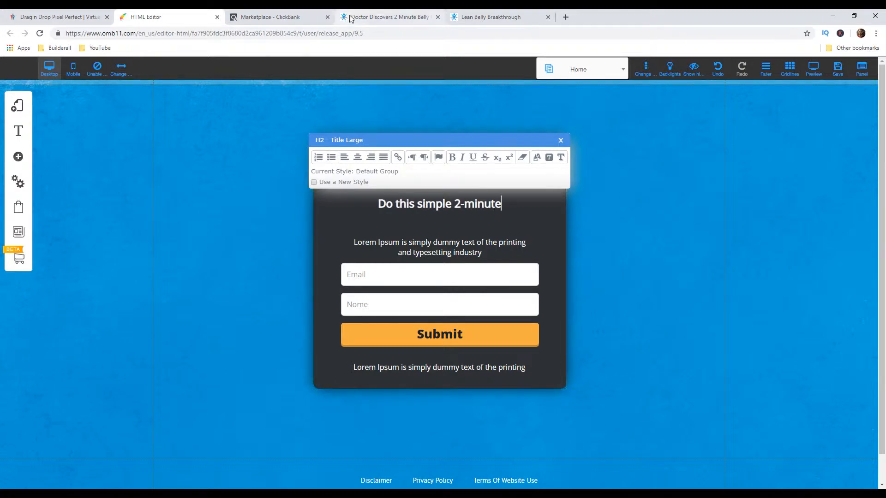
click(351, 18)
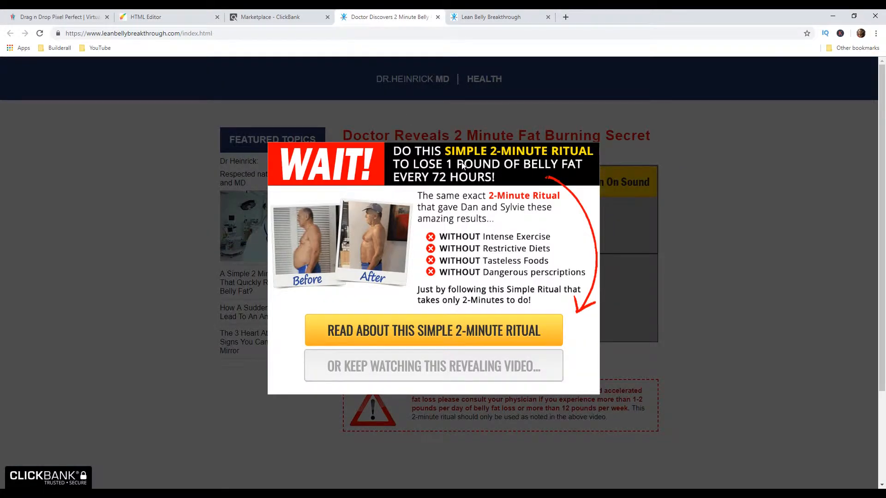
click(165, 20)
text(ritua)
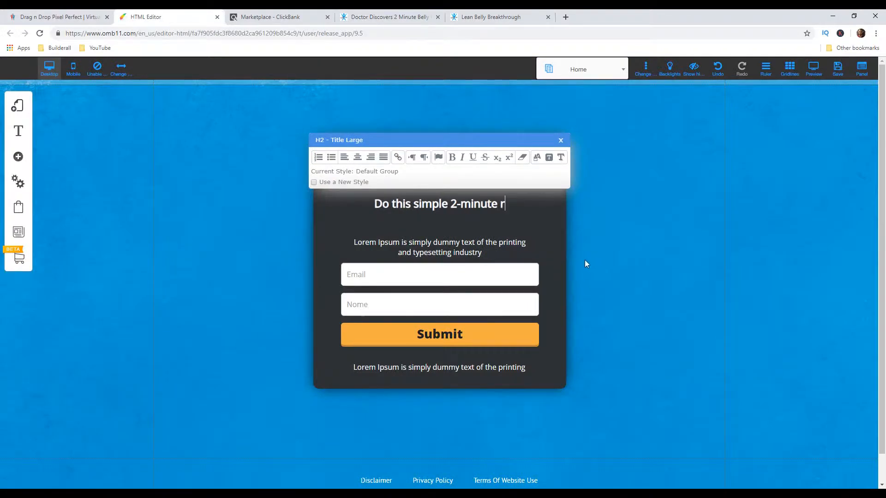
Step: Complete the subheadline with "to lose 1 Pound of Belly Fat Every 72 Hours!", checking the wording against the sales page
text(to lo)
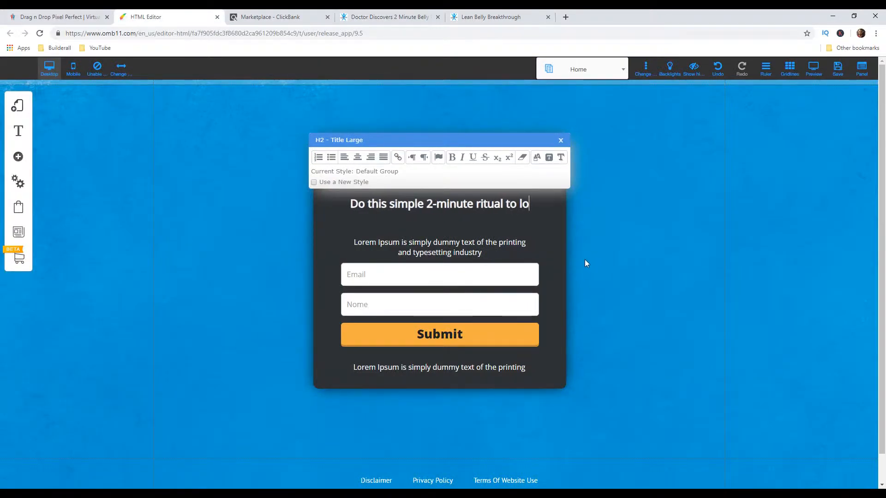
text(se 1 Pund)
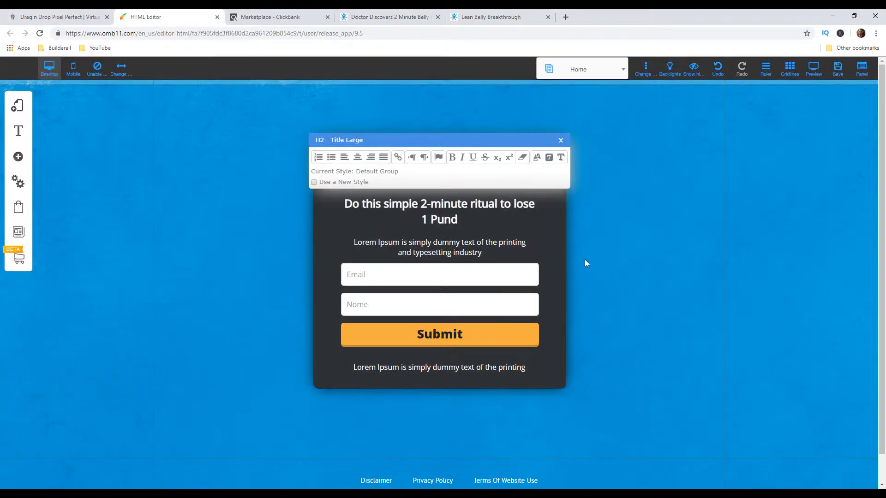
key(BackSpace)
key(BackSpace)
key(BackSpace)
text(ound)
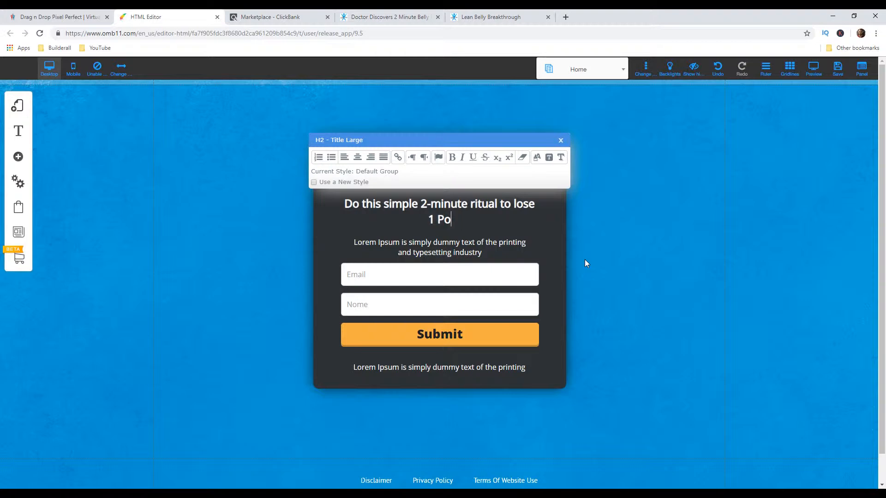
click(376, 18)
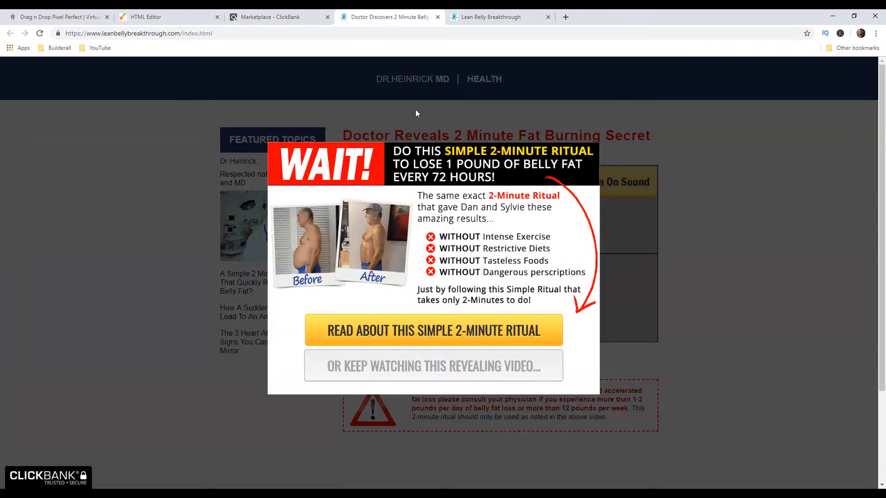
click(180, 14)
text(of Belly F)
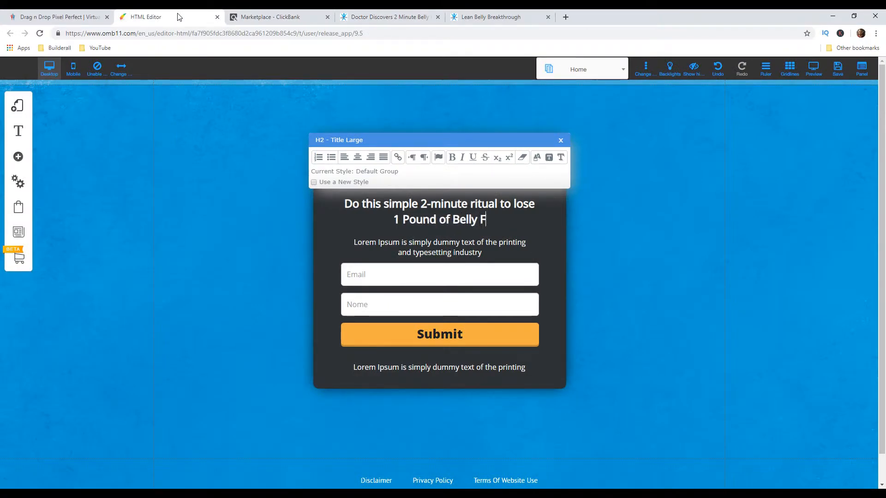
text(at Every 72 Hours)
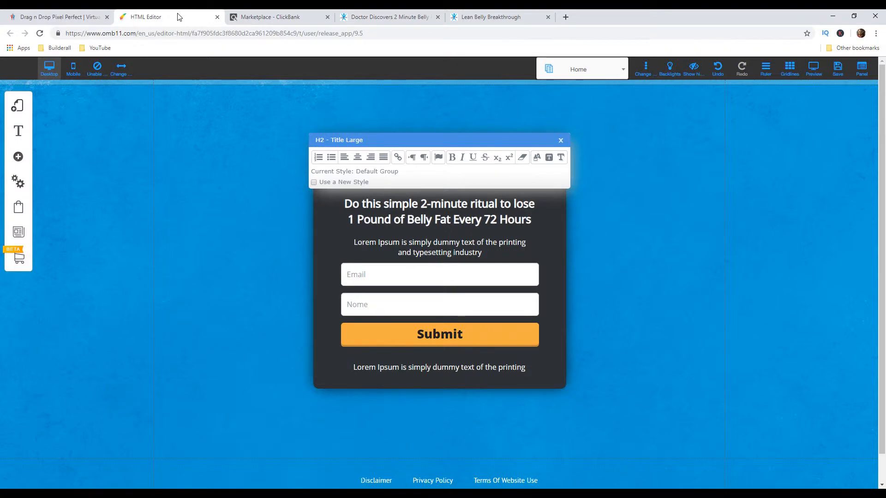
text(!)
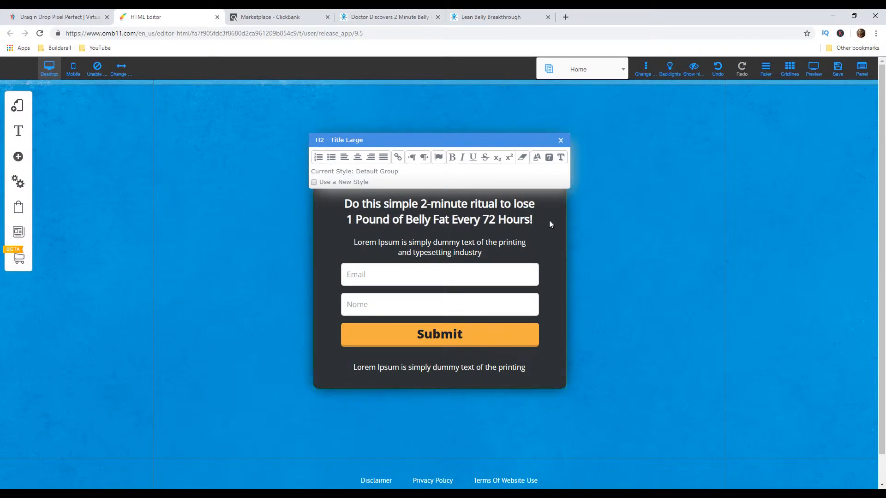
Step: Enable a new style for the whole subheadline text and set its font size to 29
drag(517, 218, 342, 203)
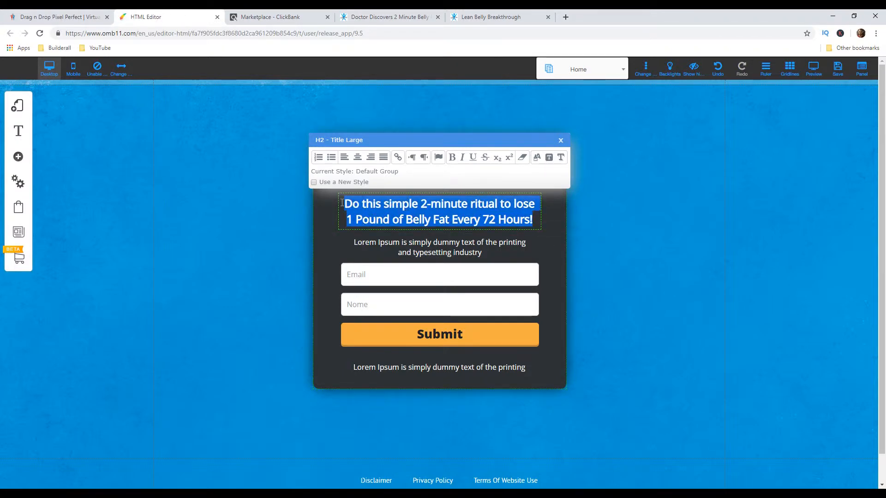
click(314, 183)
click(562, 172)
click(561, 172)
click(562, 172)
click(561, 172)
click(562, 172)
click(561, 172)
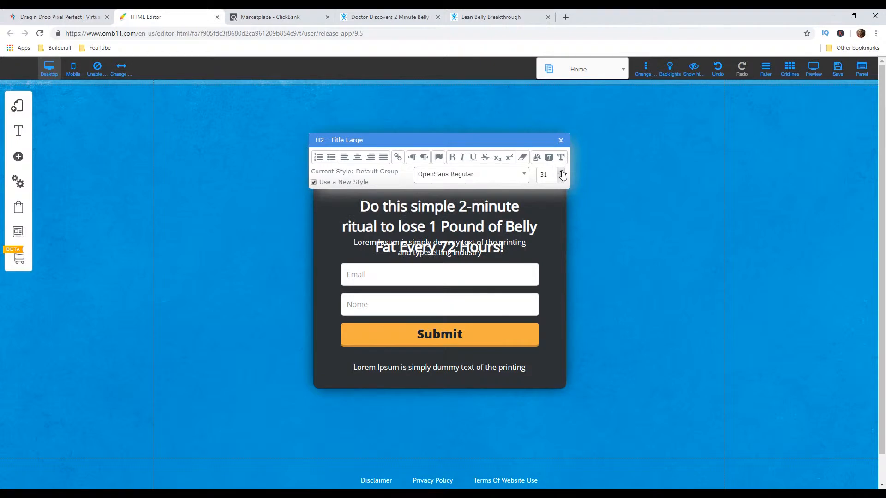
click(561, 180)
click(561, 180)
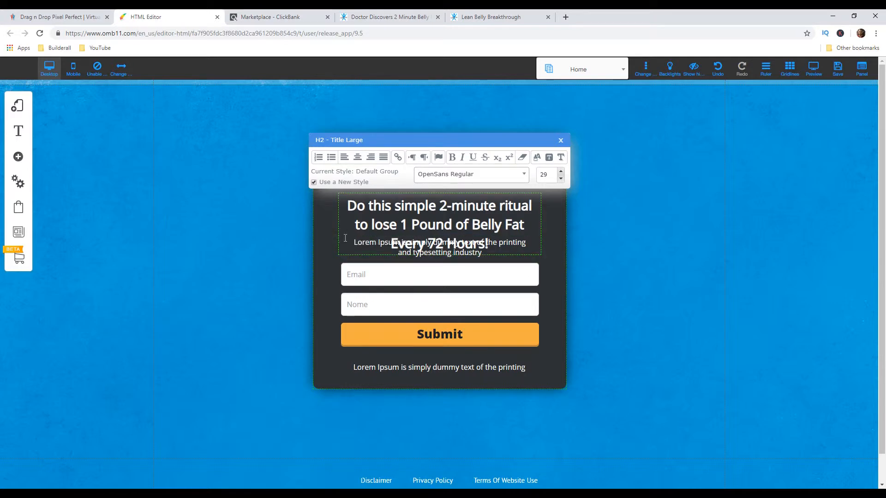
click(625, 231)
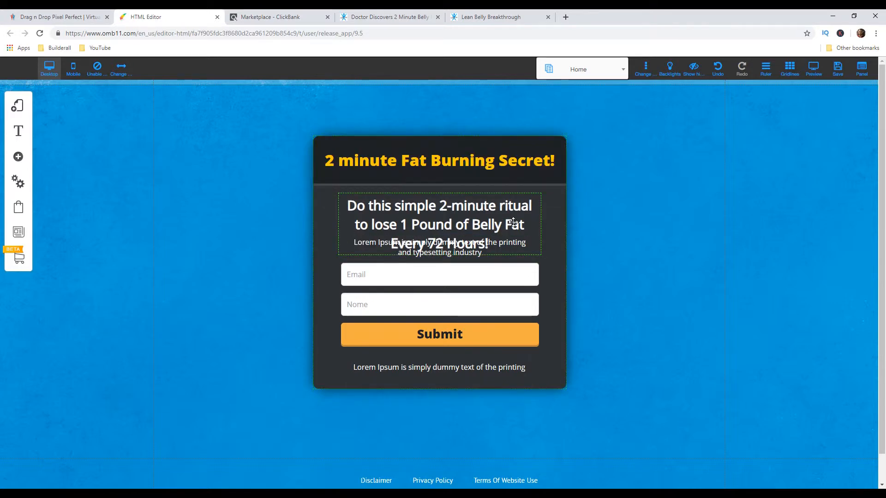
Step: Widen the subheadline's text box on both sides so the text fits on two lines, and center it within the opt-in box
drag(538, 223, 563, 224)
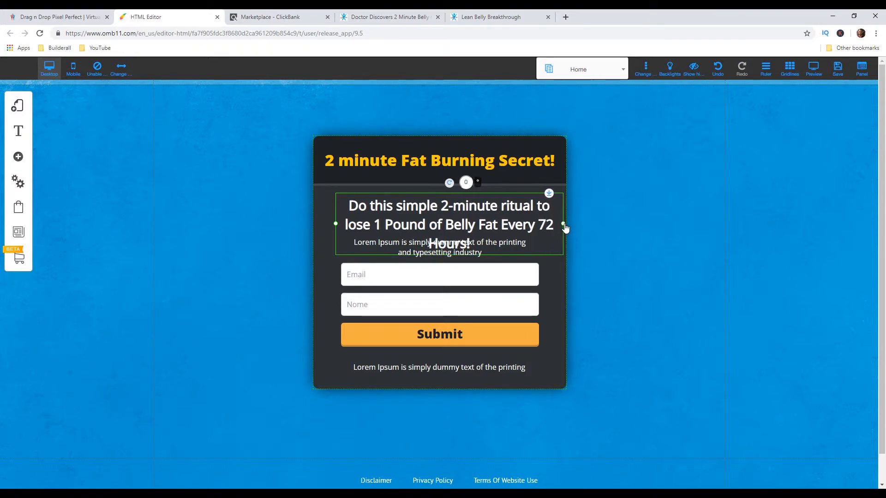
drag(338, 223, 325, 223)
drag(551, 225, 562, 225)
drag(507, 219, 502, 218)
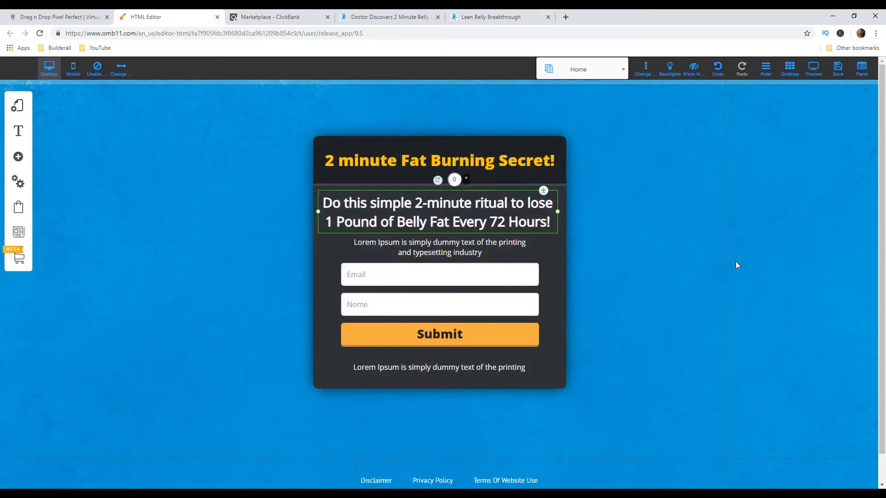
Step: Color the words "2-minute ritual" in the subheadline red
double_click(460, 216)
drag(415, 202, 509, 204)
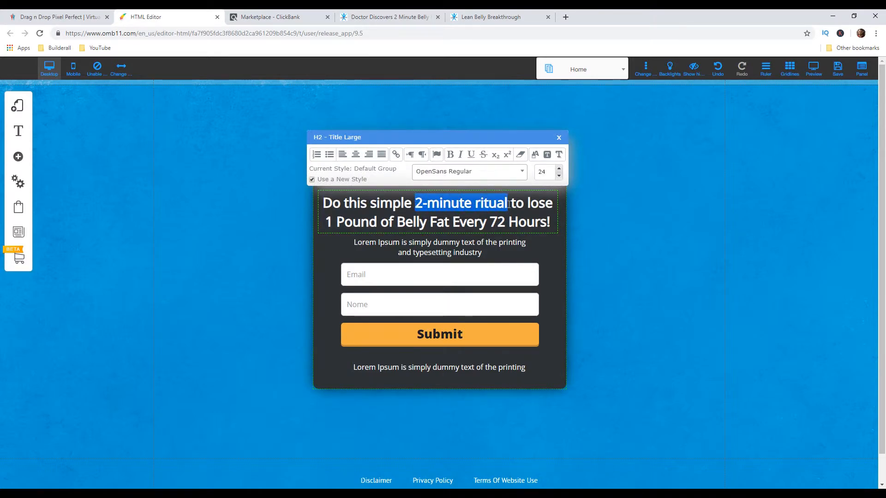
click(536, 156)
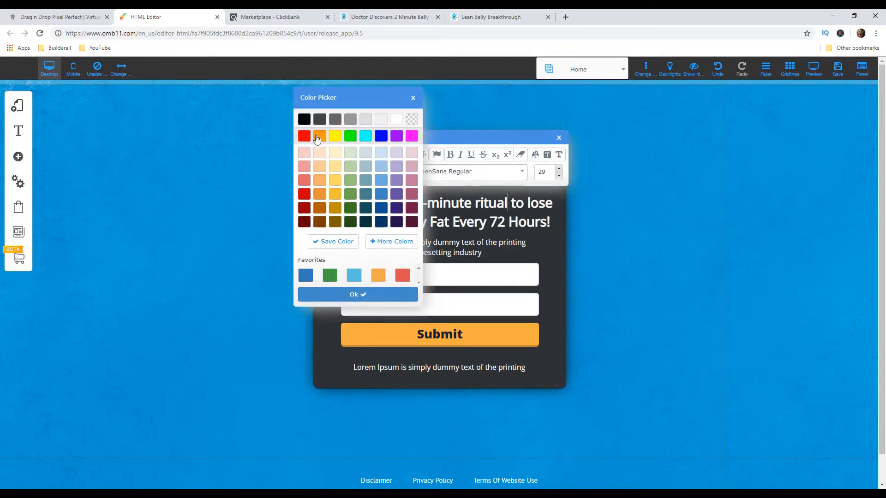
click(304, 136)
click(366, 294)
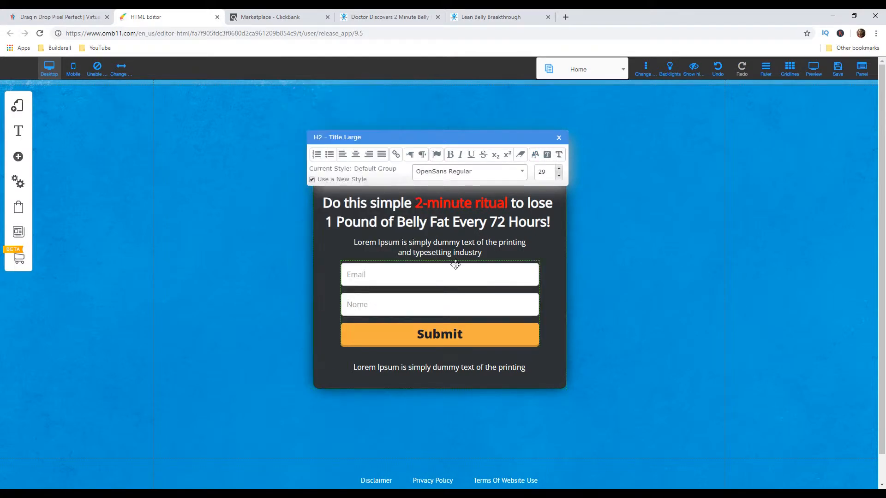
Step: Color the words "Every 72 Hours!" in the subheadline red
drag(453, 222, 552, 221)
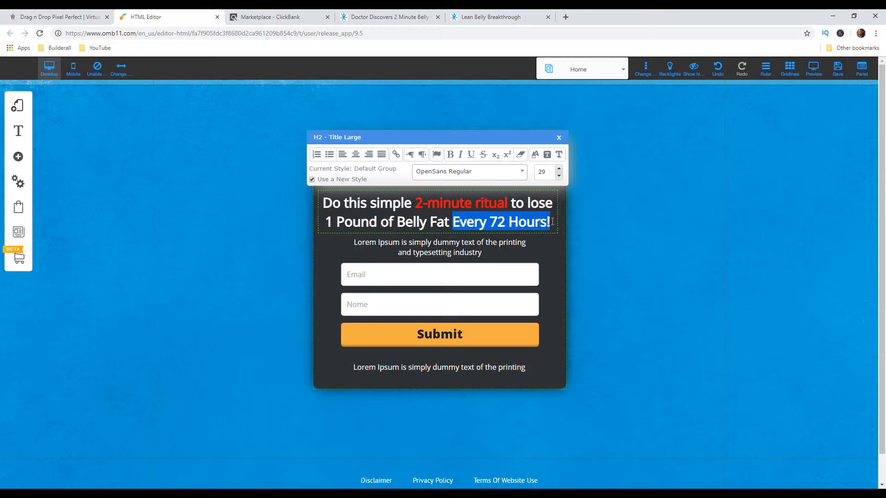
click(536, 156)
click(304, 136)
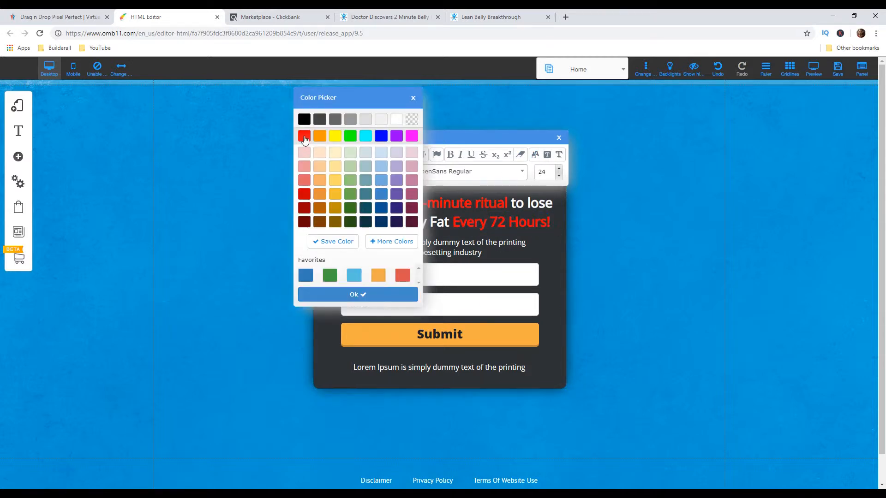
click(379, 294)
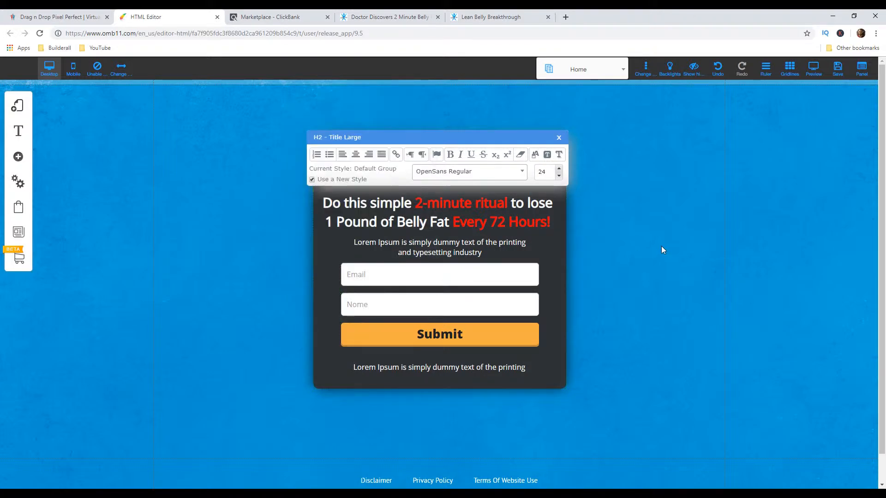
Step: Replace the paragraph under the subheadline with "Simply enter your name and email address below:" and move it down to just above the Email field
click(453, 249)
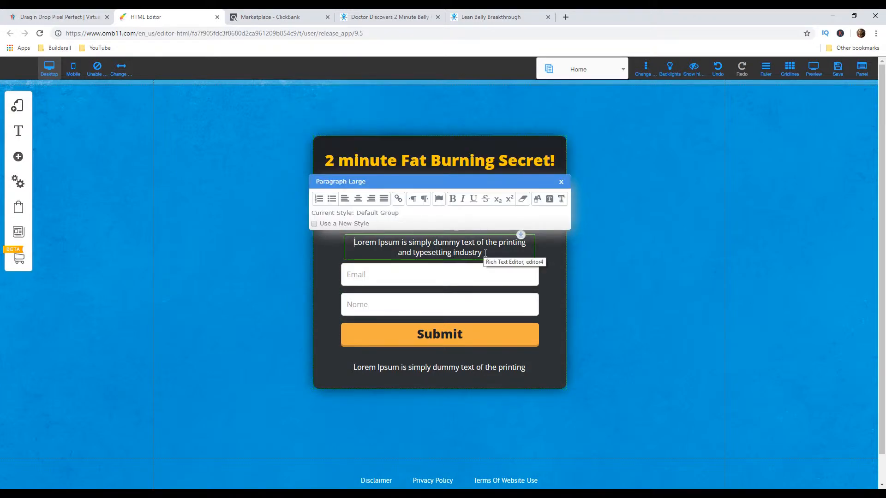
drag(483, 252, 348, 241)
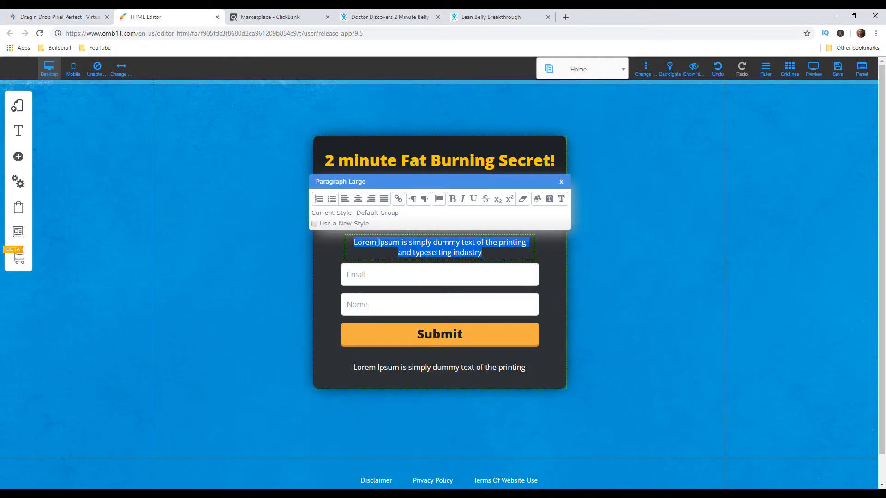
text(Simply en)
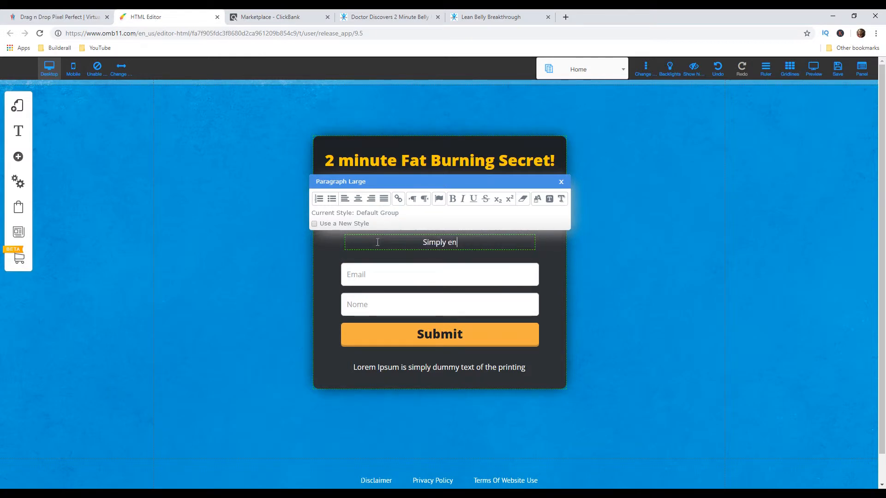
text(ter your)
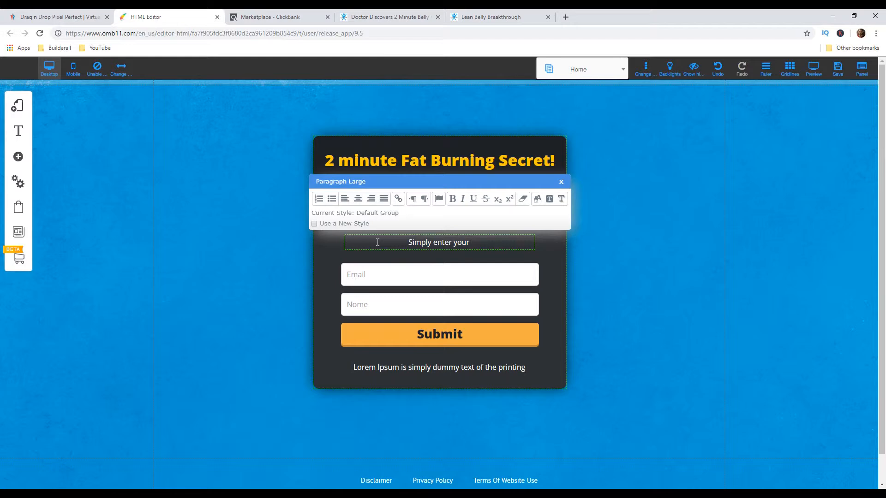
text( name and e)
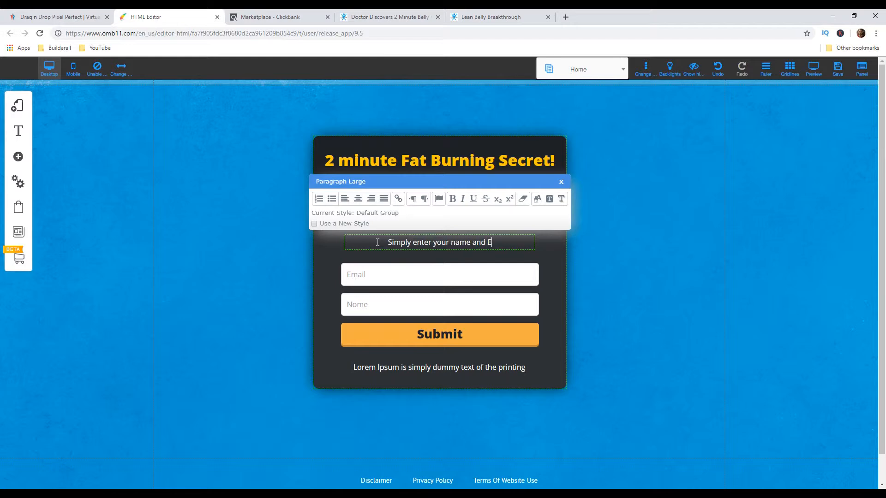
text(mail address)
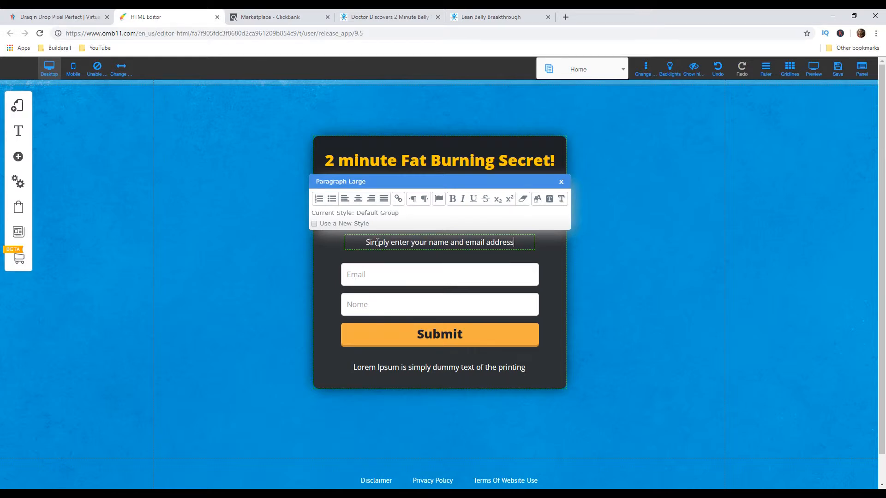
text( below)
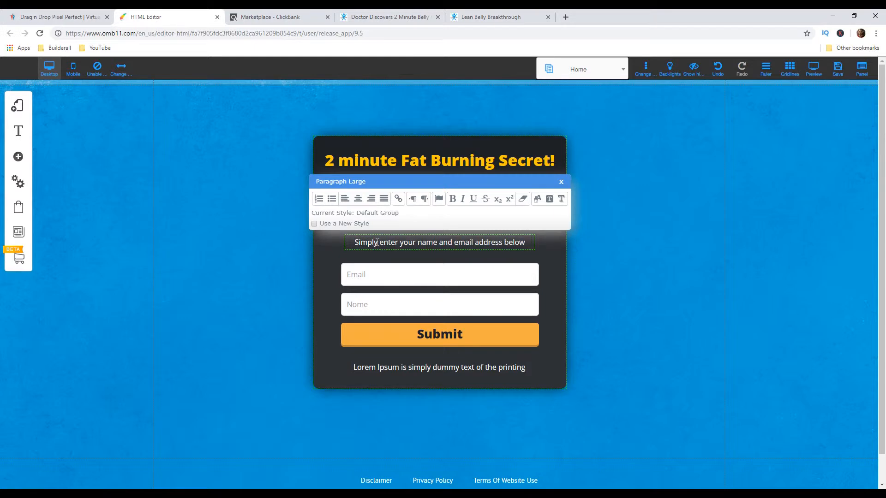
text(:)
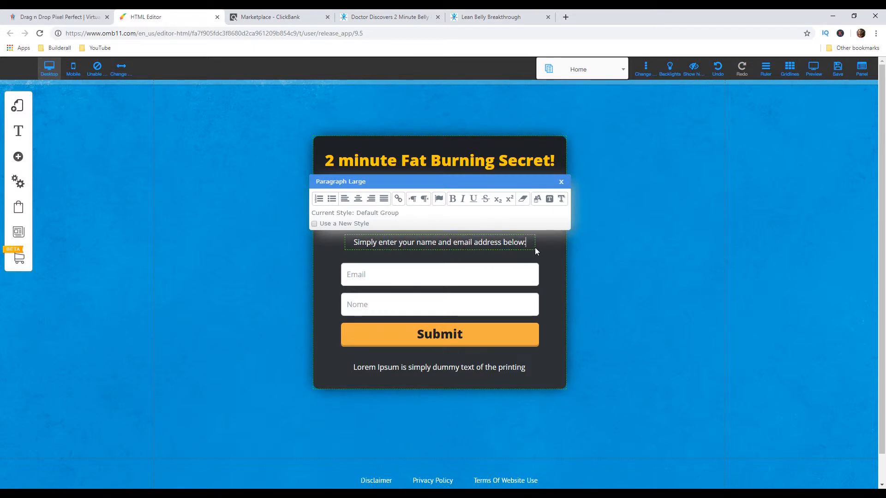
click(558, 244)
drag(515, 244, 512, 256)
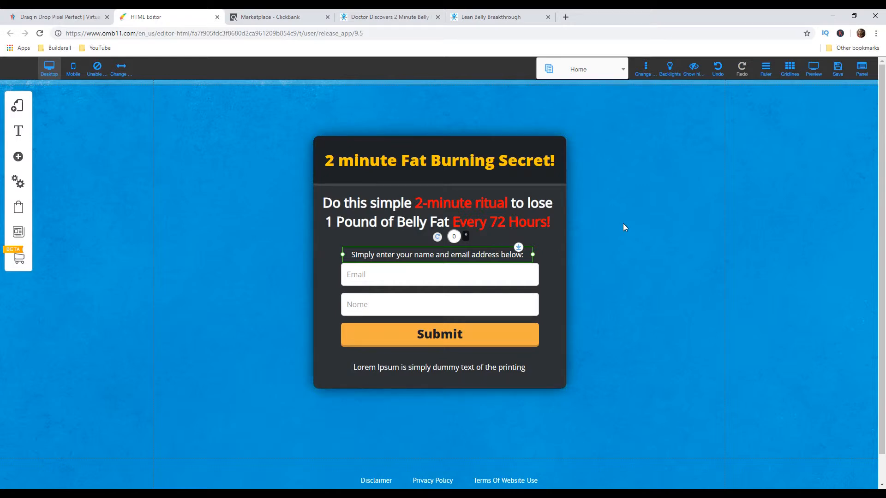
Step: Save the site, registering it under the URL name "landingpage" and including the modified Home page
click(837, 69)
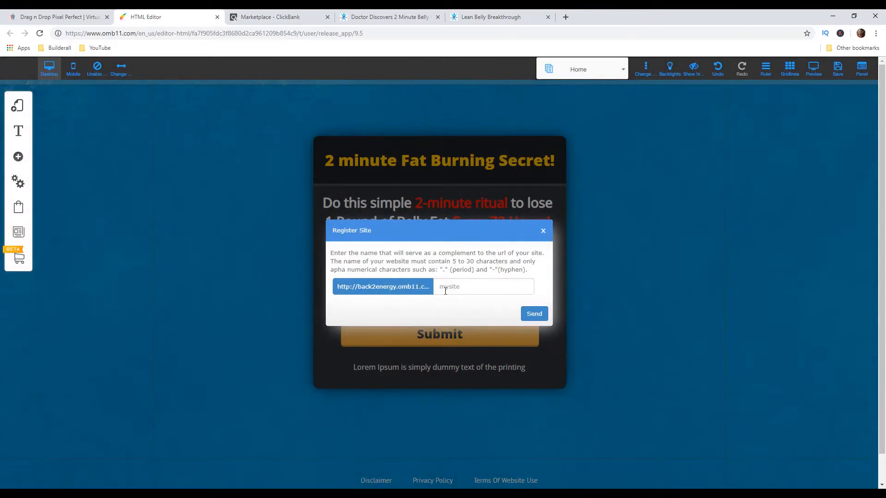
click(473, 286)
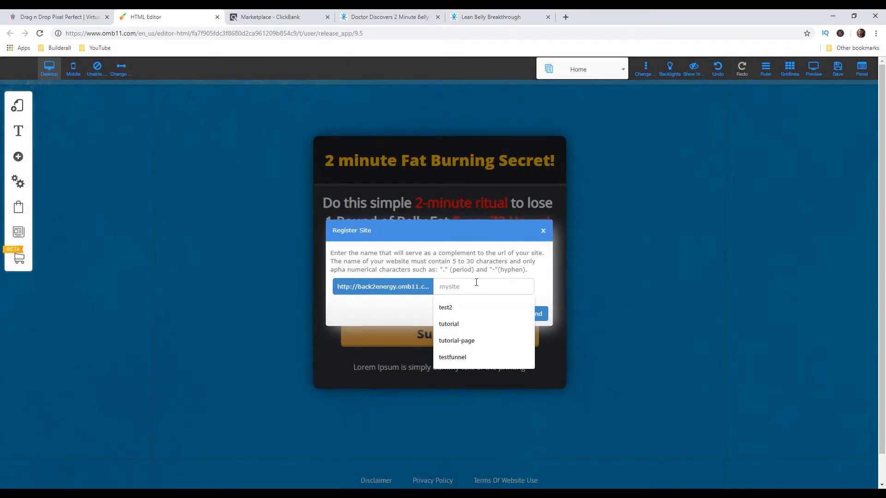
text(landingpage)
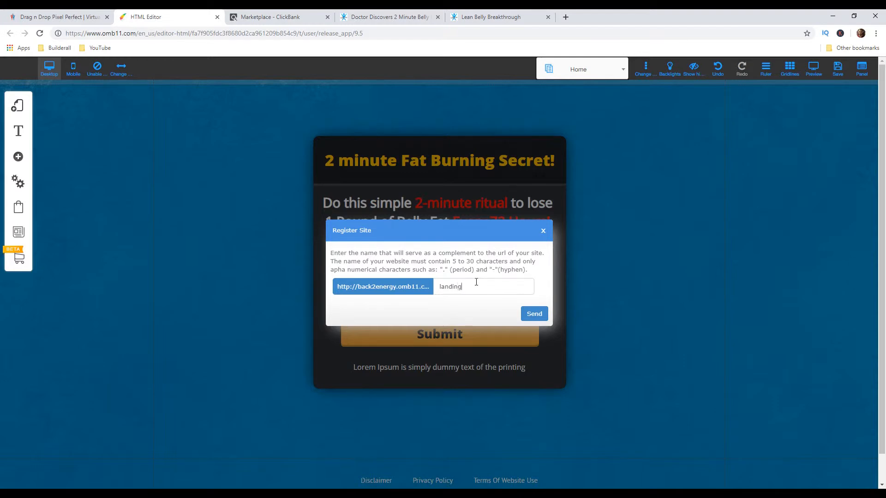
click(531, 314)
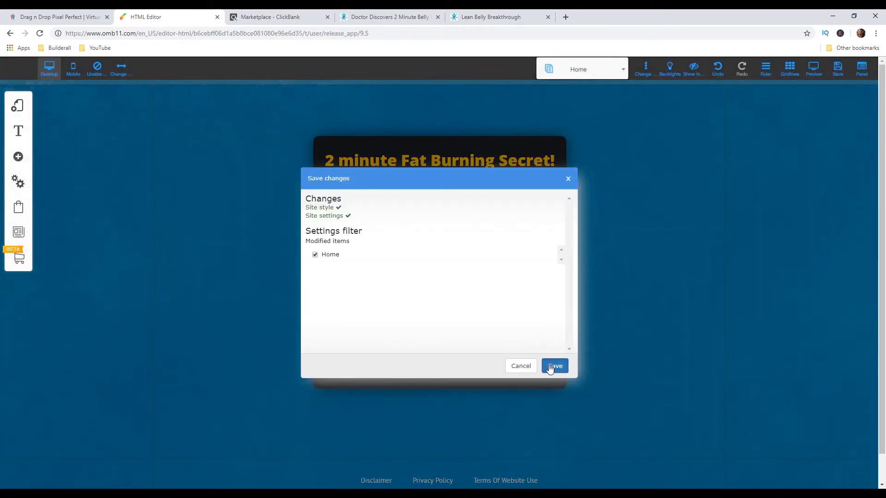
click(550, 366)
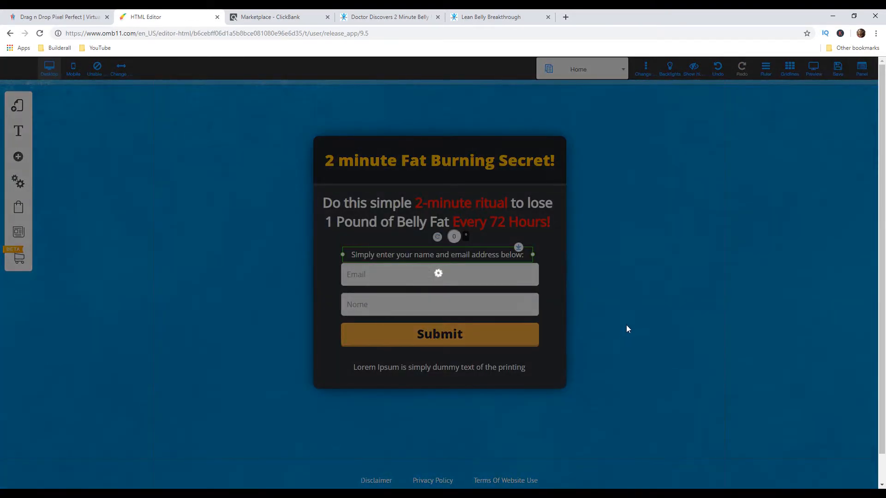
click(498, 249)
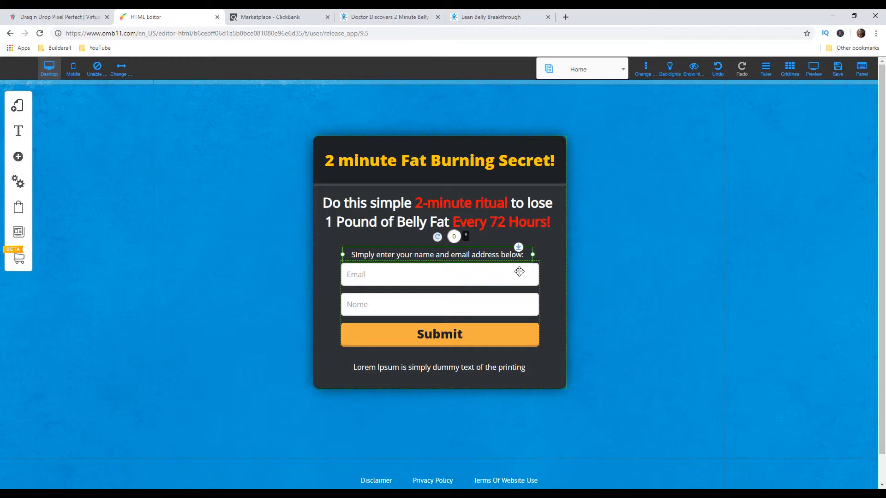
Step: Connect the opt-in form to the Lean Belly Breakthrough list in MailingBoss
click(519, 272)
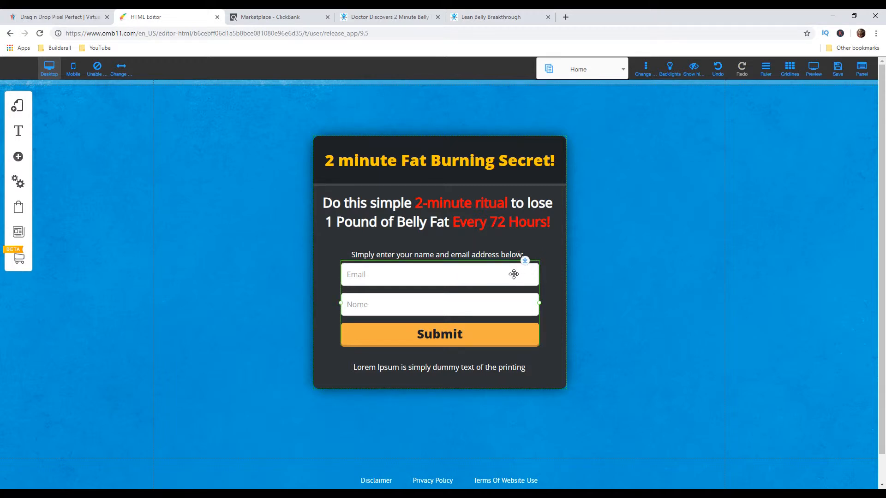
right_click(513, 275)
click(422, 183)
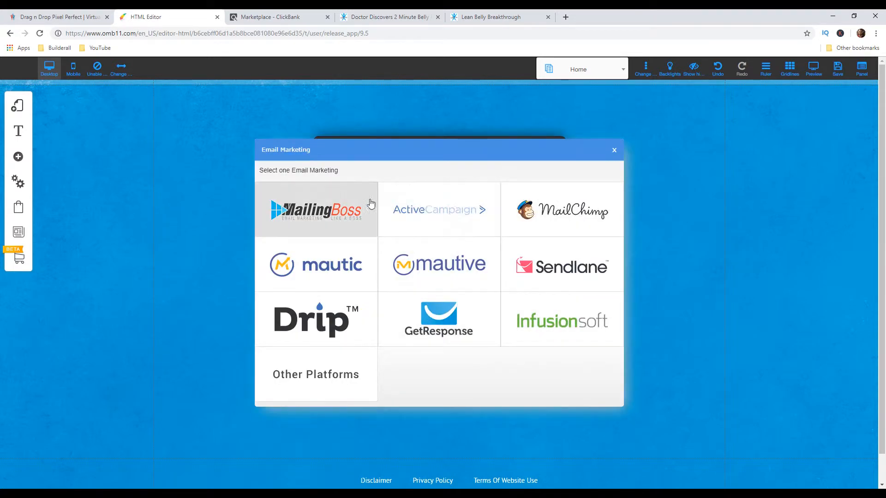
click(317, 220)
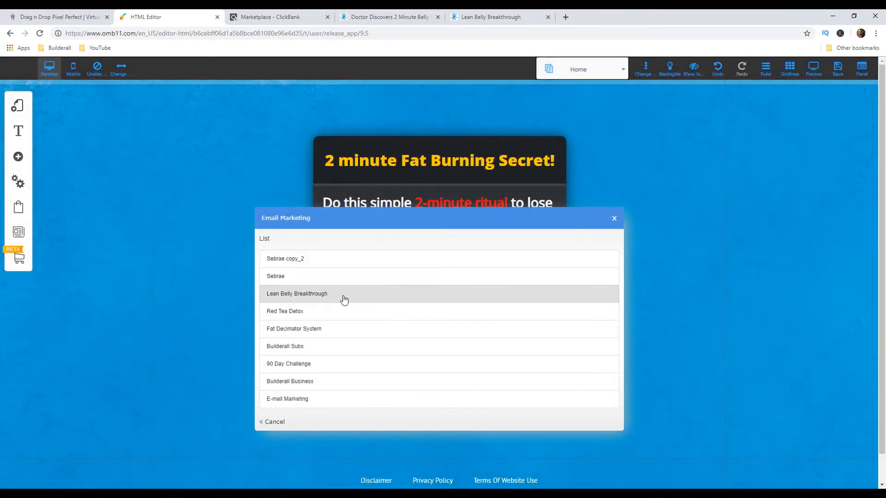
click(315, 297)
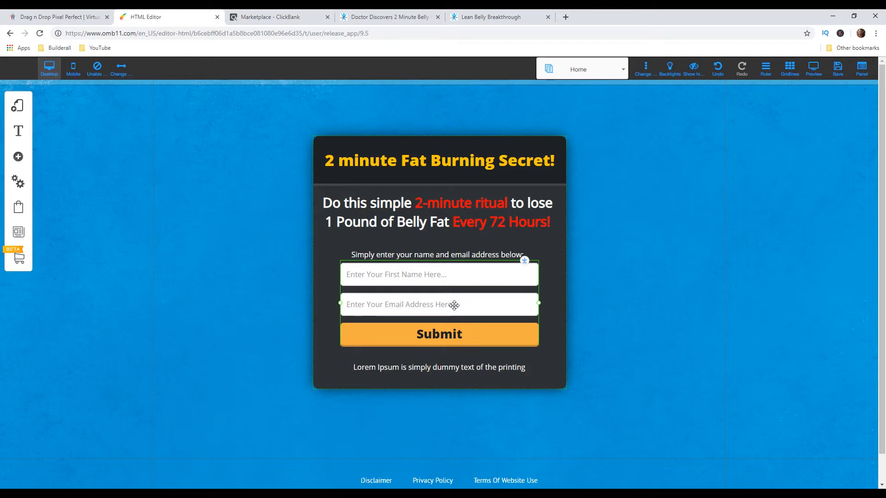
Step: Change the opt-in form's button text to "Show me how!"
click(436, 337)
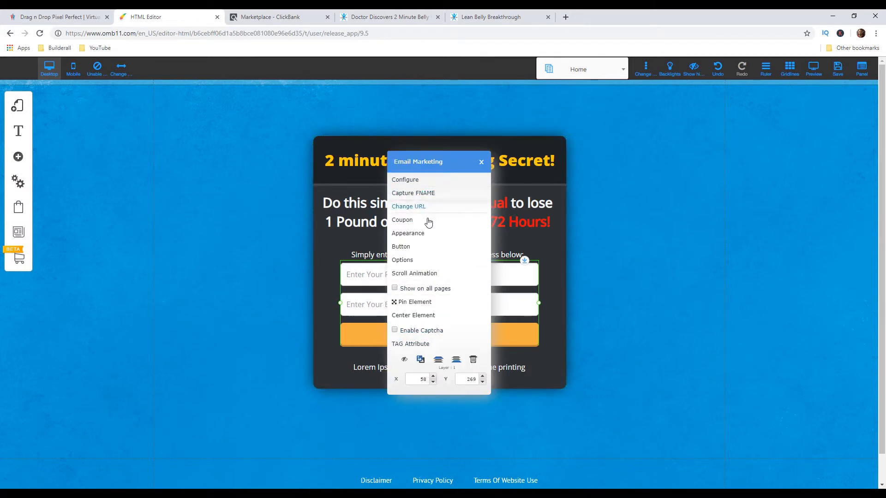
click(423, 247)
double_click(406, 180)
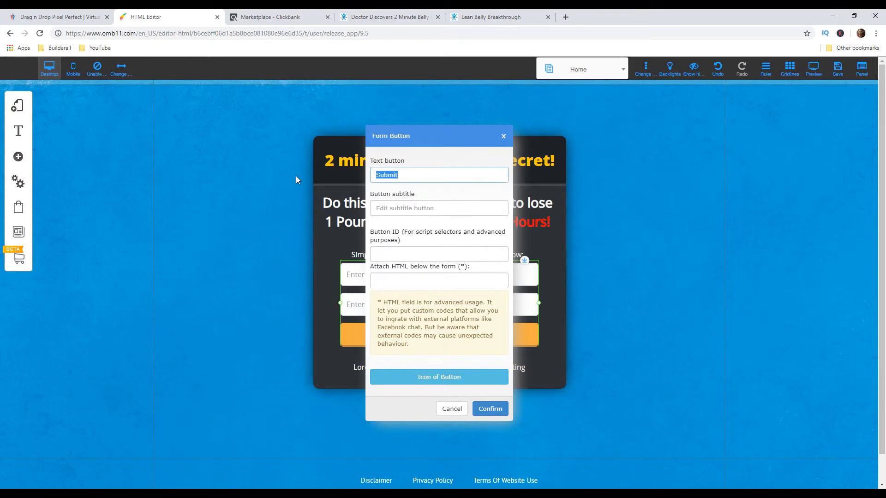
text(Show me how!)
click(493, 410)
Step: Replace the placeholder line below the form button with "We hate spam and will keep your information safe"
click(468, 369)
click(468, 369)
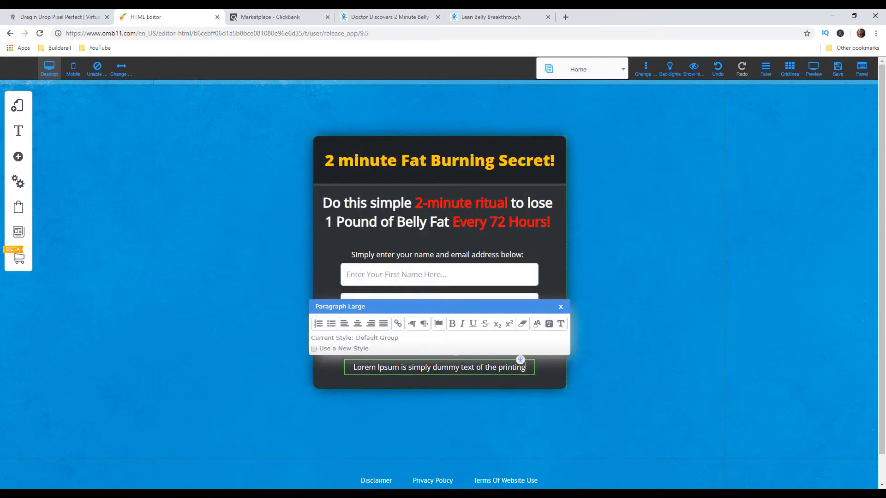
drag(526, 368, 307, 377)
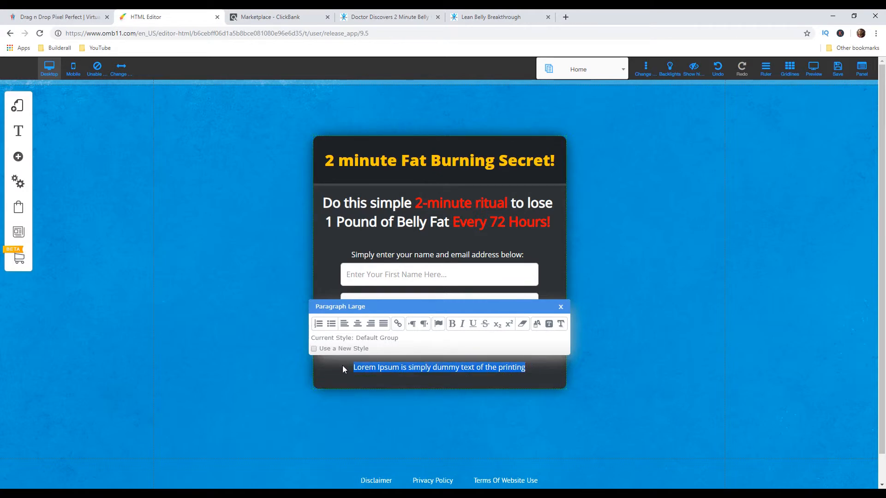
text(We hate spam and will keep your information sae)
key(BackSpace)
text(fe)
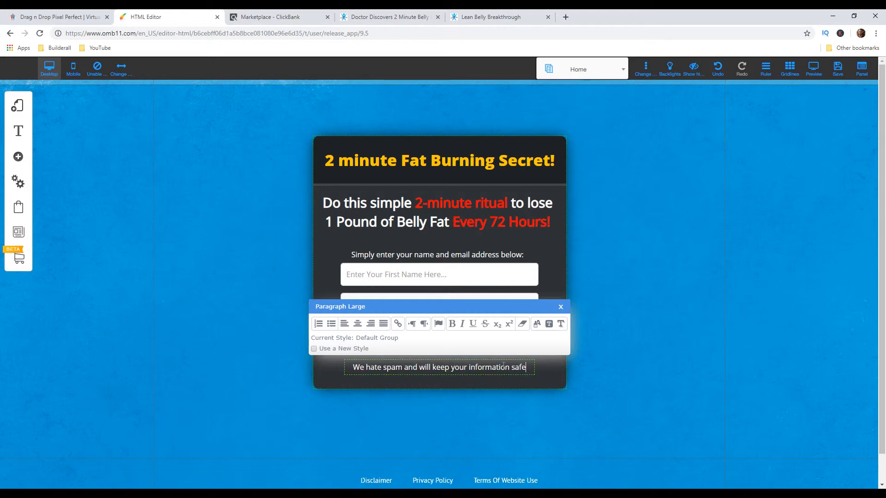
Step: Give the spam disclaimer line a new text style with font size 12
drag(527, 368, 352, 367)
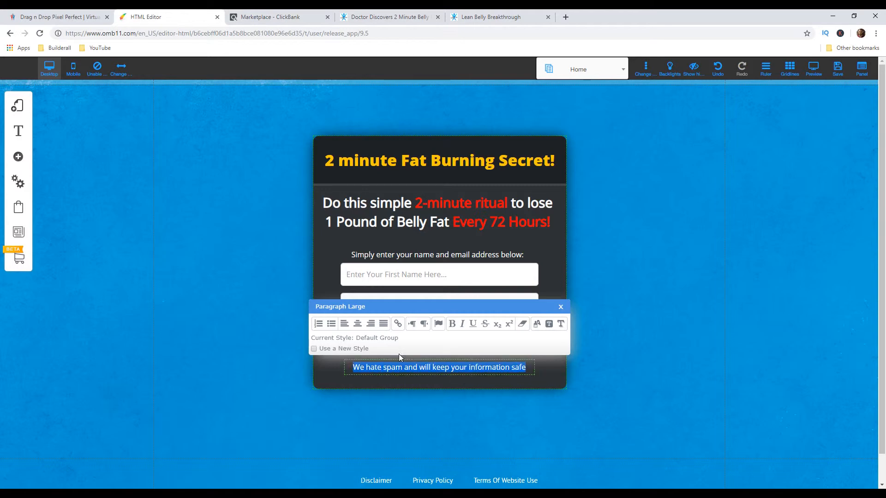
click(314, 350)
click(560, 346)
click(561, 346)
click(560, 346)
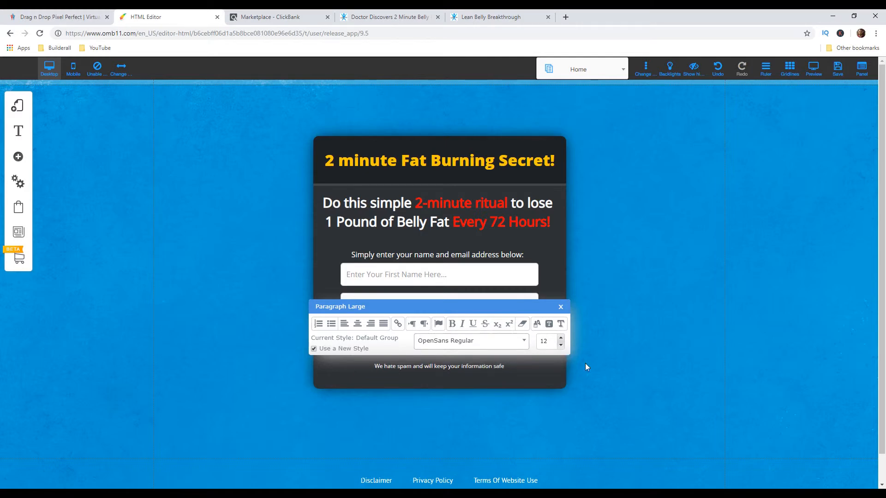
click(597, 364)
Step: Move the spam disclaimer line up to just below the form button and center it under the button
drag(476, 362, 474, 360)
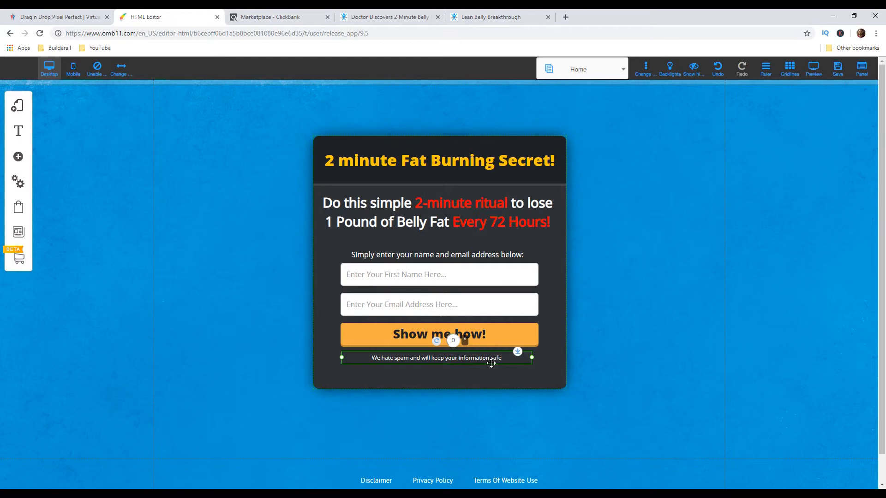
drag(471, 359, 476, 359)
click(631, 328)
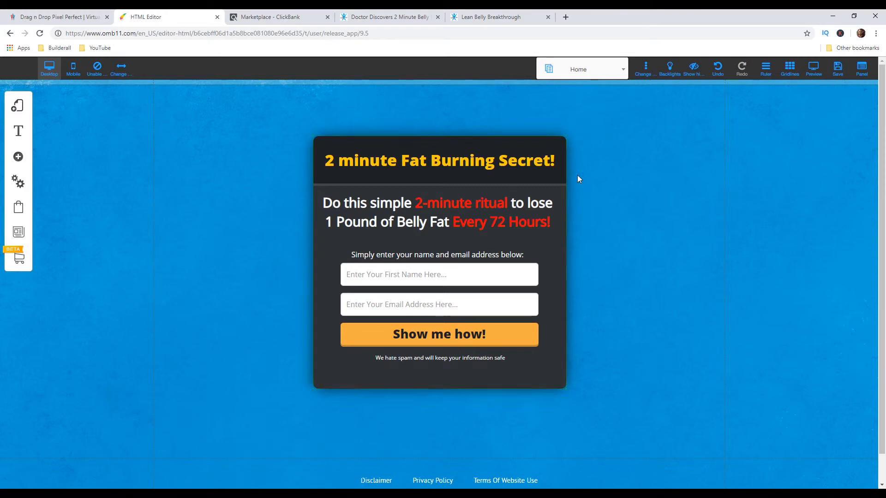
Step: Copy the Direct to Sales Letter affiliate link from the affiliate links section of the Lean Belly Breakthrough page
click(506, 20)
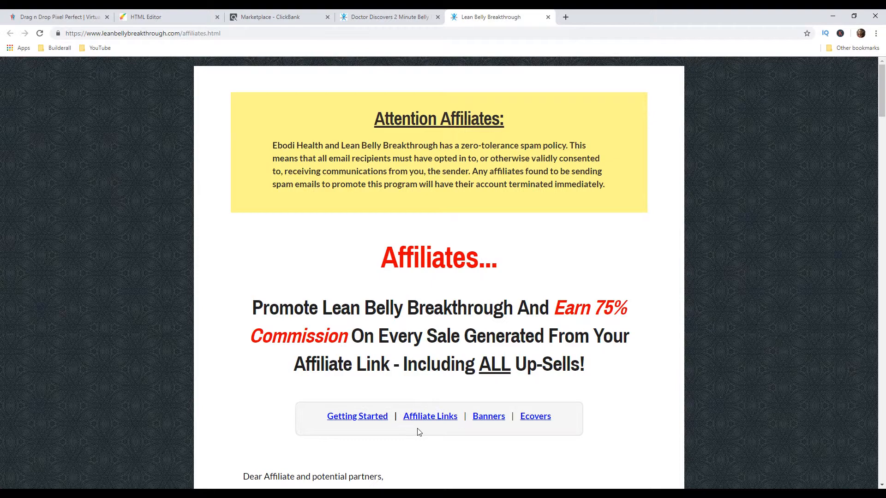
click(430, 418)
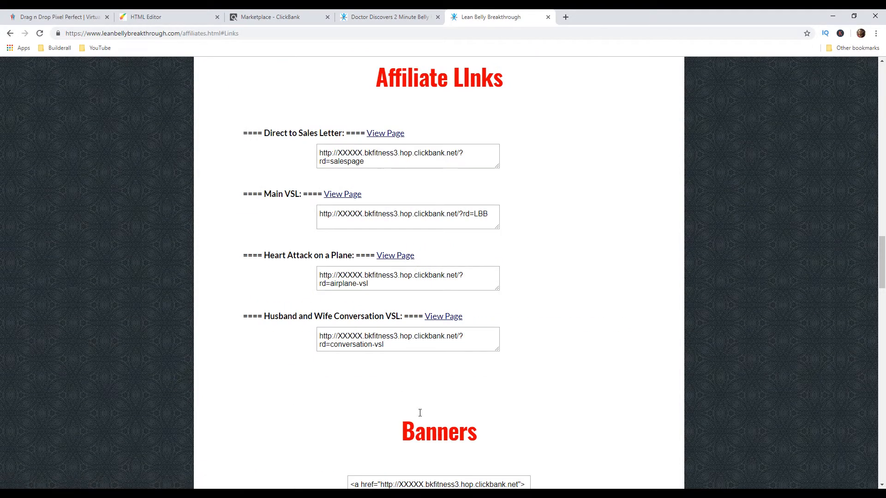
mouse_move(367, 162)
mouse_down()
mouse_move(319, 152)
mouse_move(363, 152)
mouse_up()
click(339, 151)
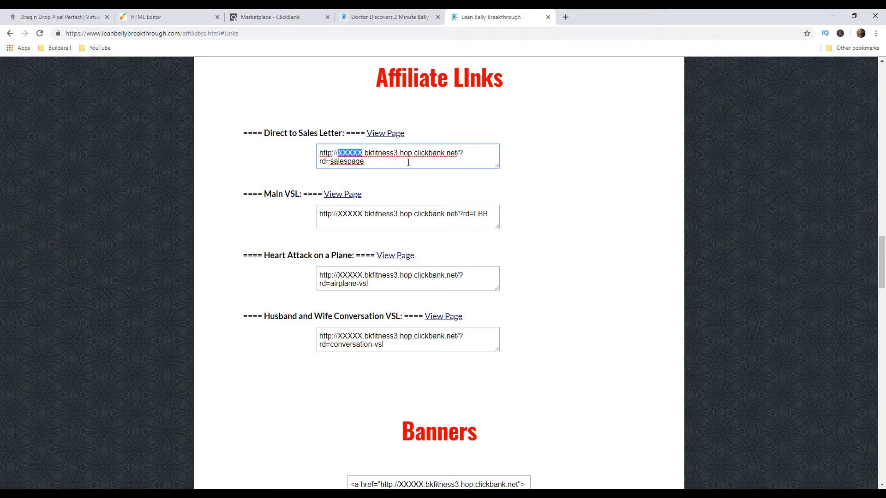
click(283, 20)
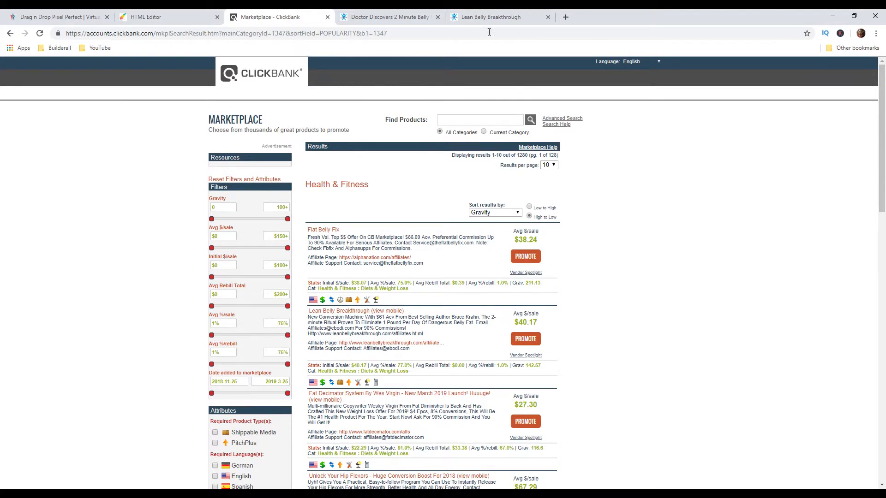
click(485, 17)
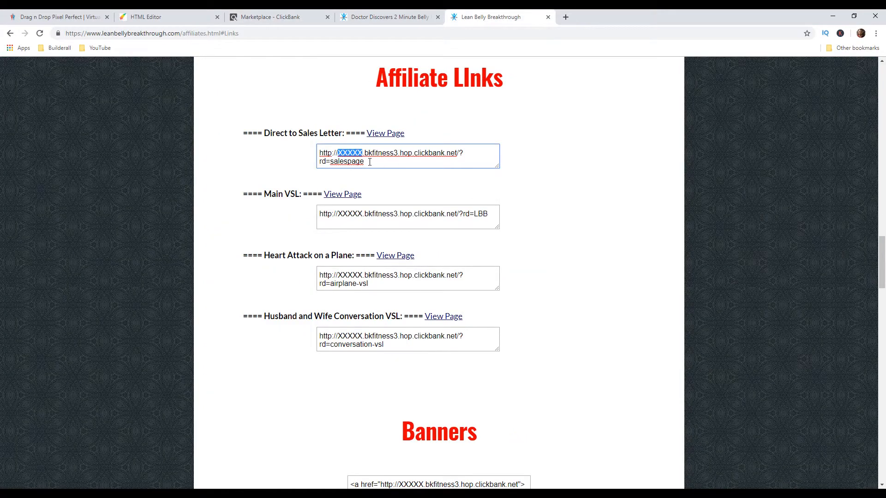
drag(370, 162, 312, 154)
key(ctrl+c)
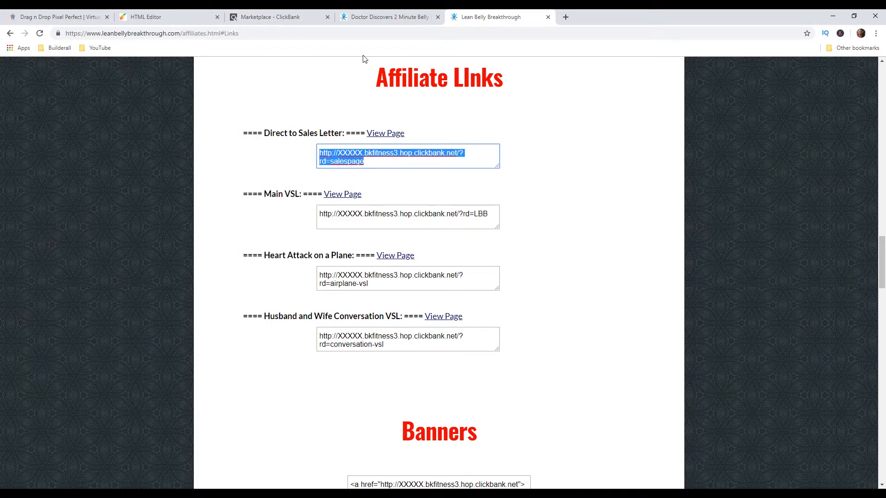
click(178, 20)
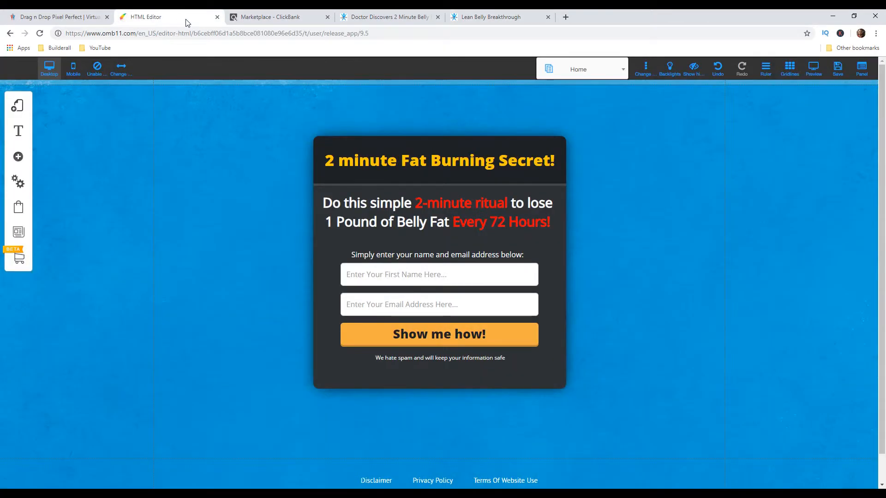
right_click(451, 307)
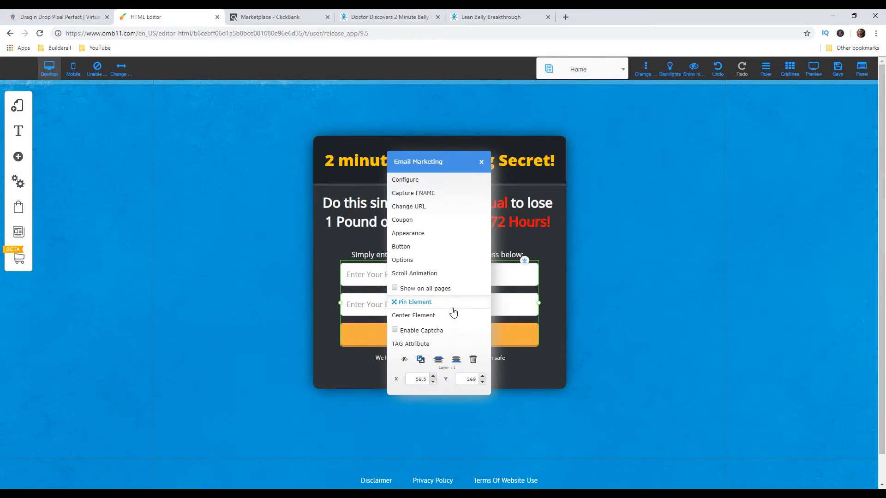
click(431, 211)
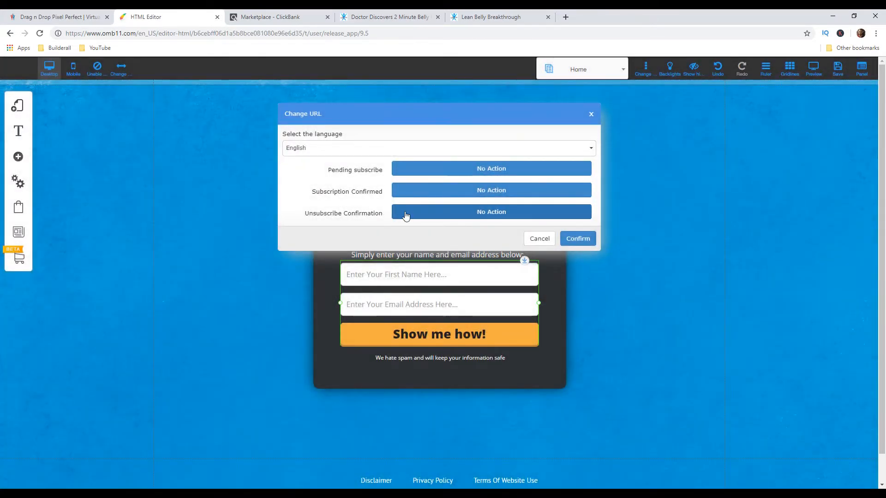
click(486, 193)
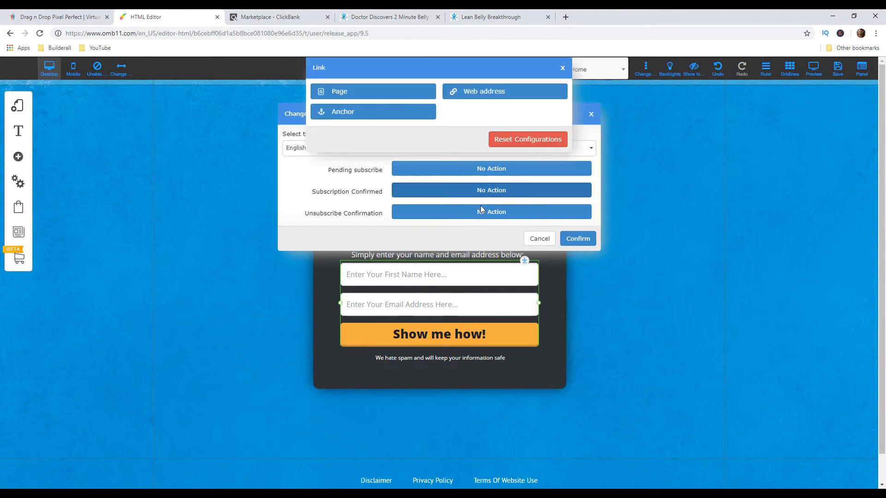
click(494, 91)
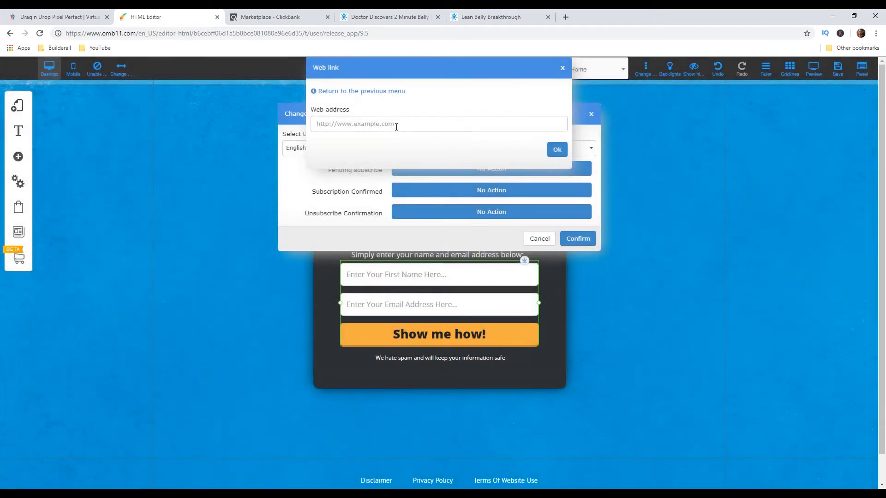
click(376, 124)
key(ctrl+v)
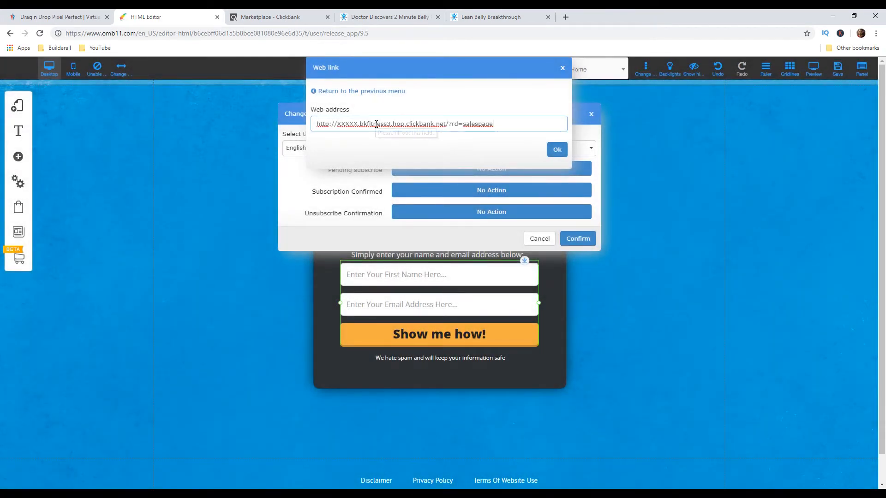
click(556, 149)
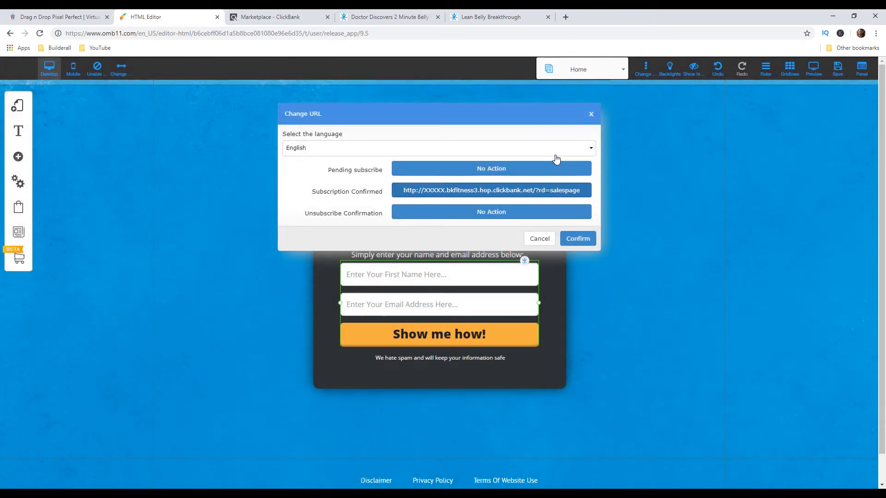
click(585, 238)
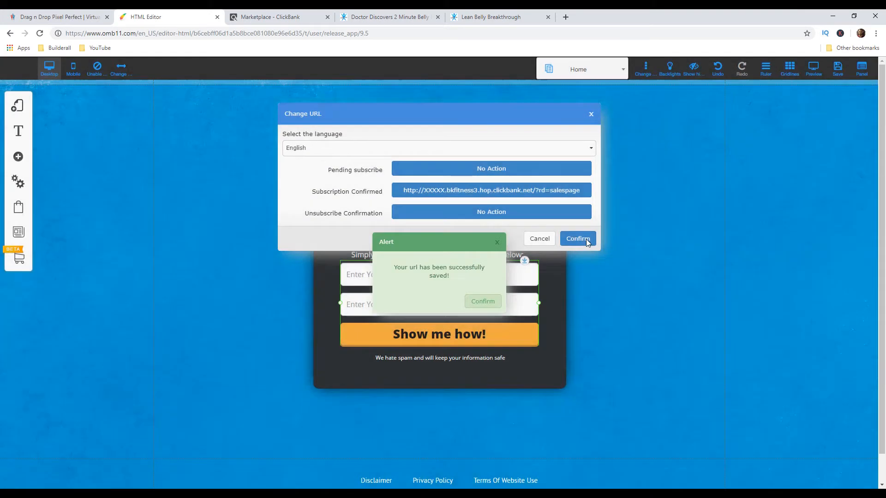
click(485, 302)
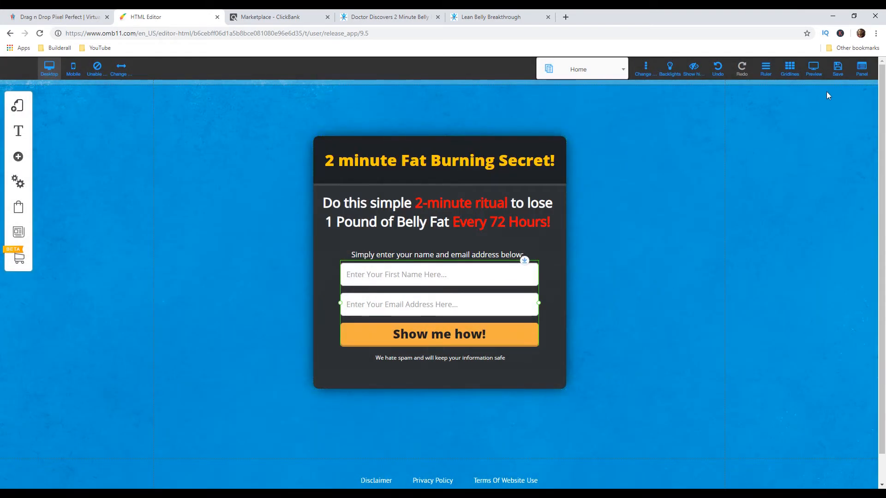
Step: Save the site's changes with the modified Home page included
click(838, 69)
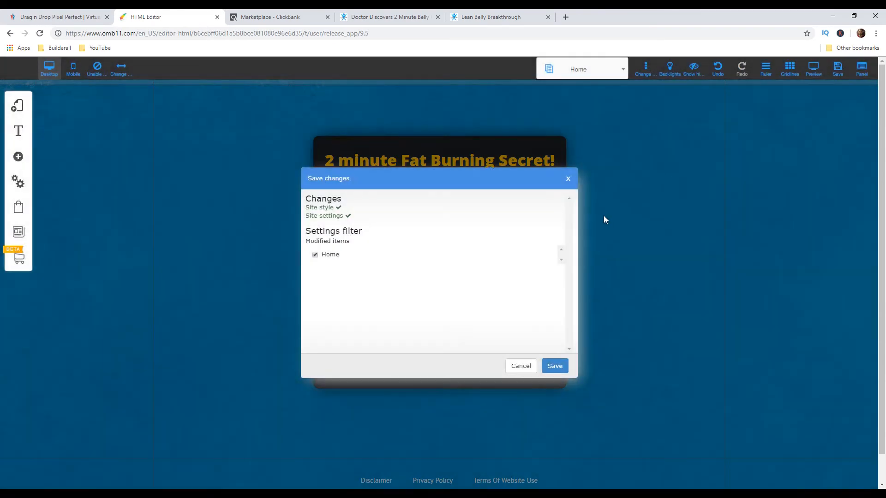
click(555, 366)
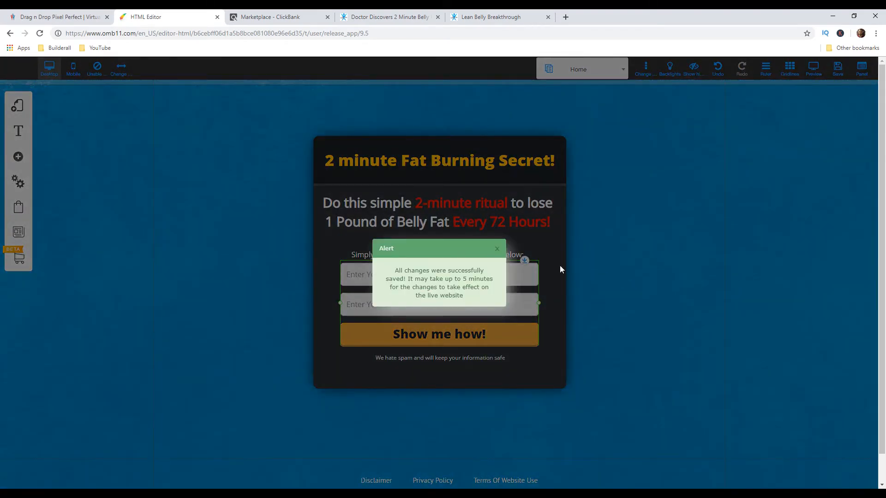
click(496, 249)
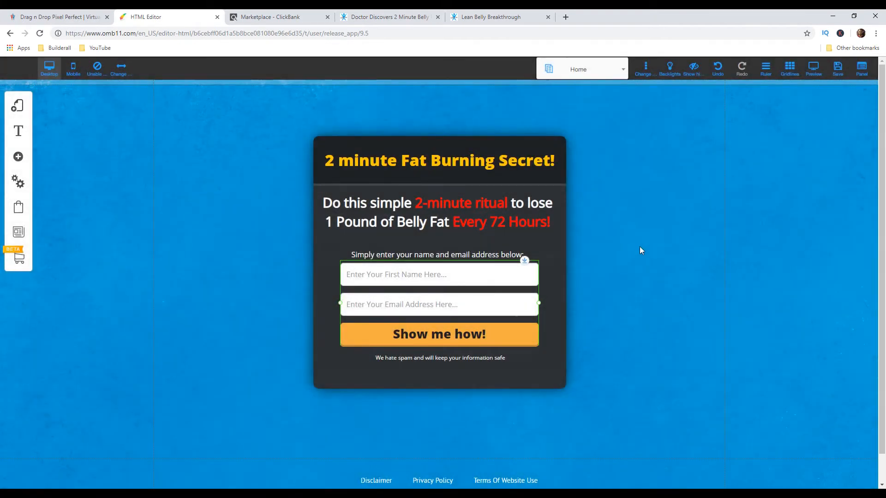